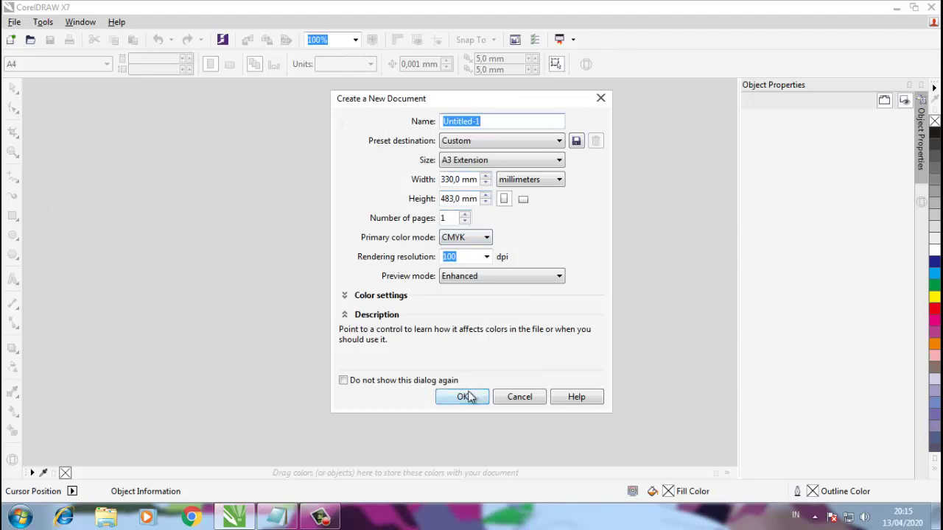
Create a new A3 Extension document measuring 330 × 483 mm, in CMYK at 100 dpi
left_click(463, 397)
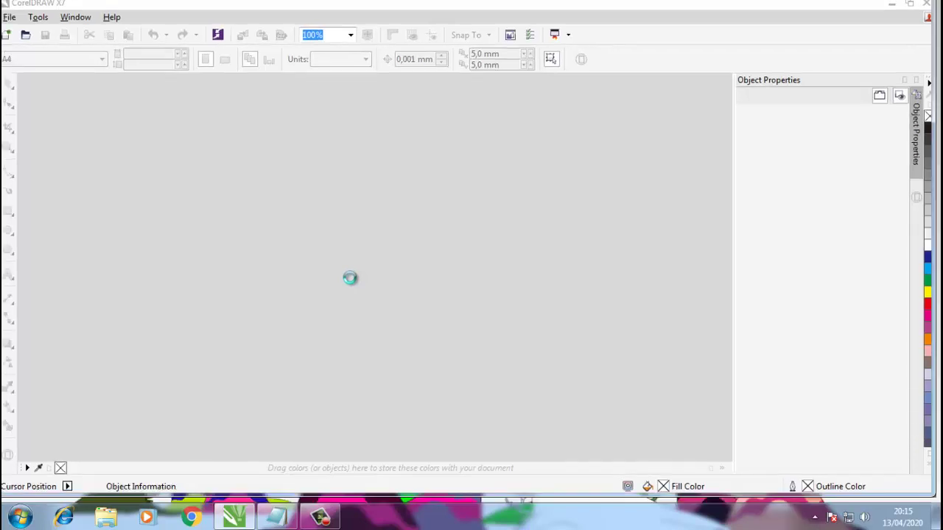
Switch to Notepad and add the line "perhatikan langkah langkah dan praktekkan langsung cara membuat kalender di coreldraw" below the numbered list
left_click(276, 517)
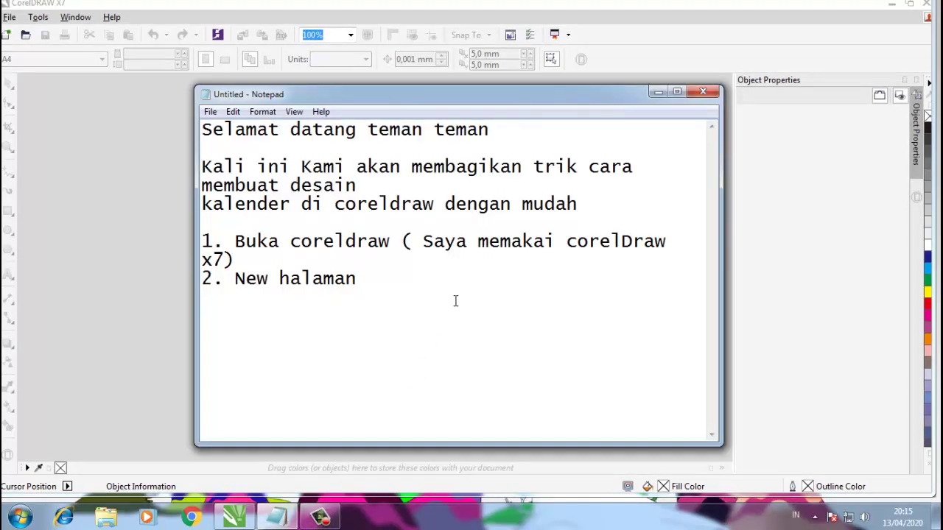
type("rhatikan langkah langkah berik")
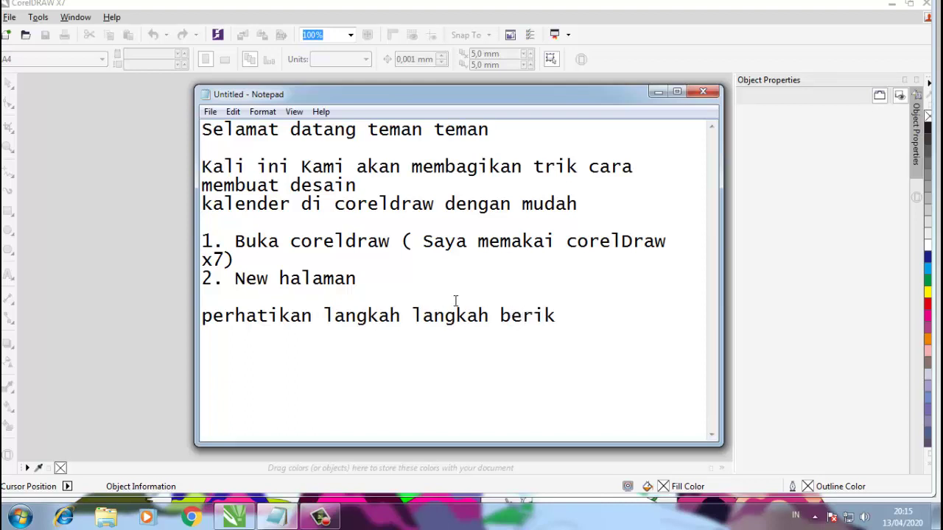
key("BackSpace")
key("BackSpace")
key("BackSpace")
key("BackSpace")
key("BackSpace")
type("dan pra")
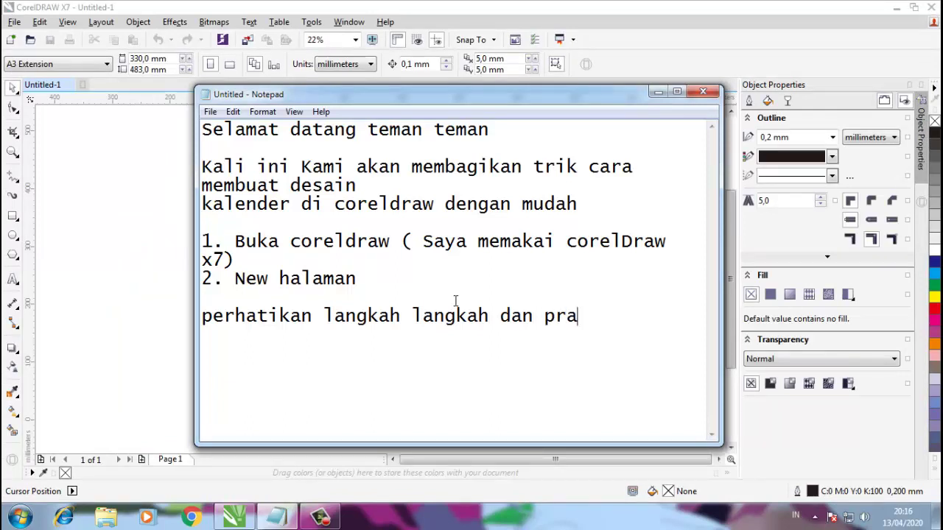
type("ktekkan")
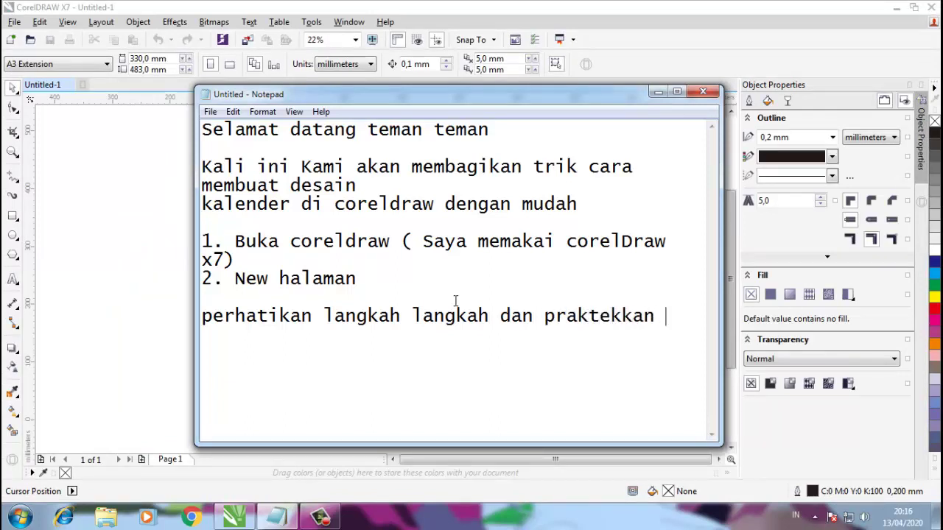
type(" langsung cara membuat kalender d")
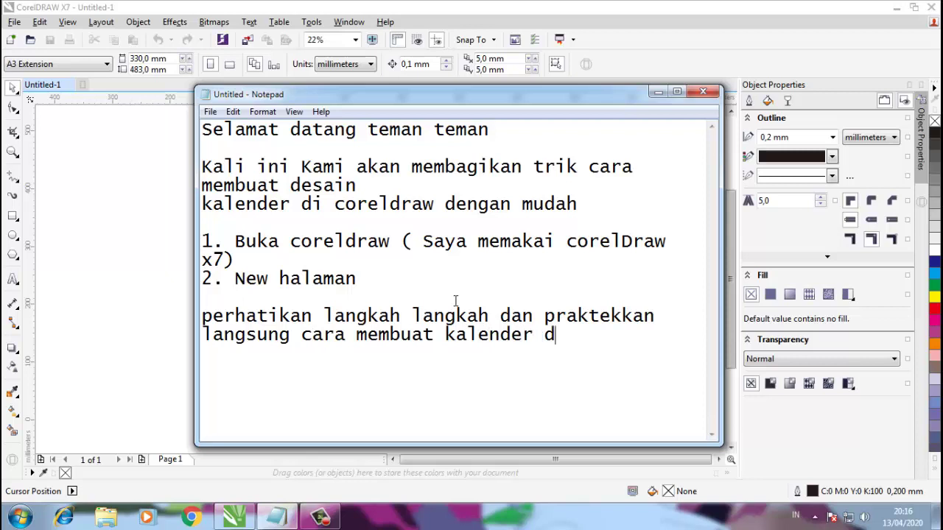
type("i coreldraw")
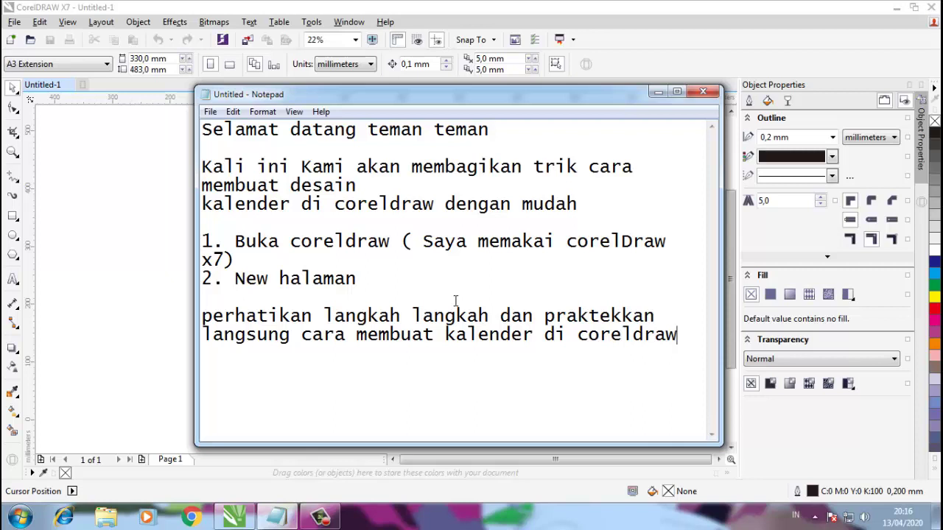
Return to CorelDRAW and open the Macro Manager
left_click(59, 156)
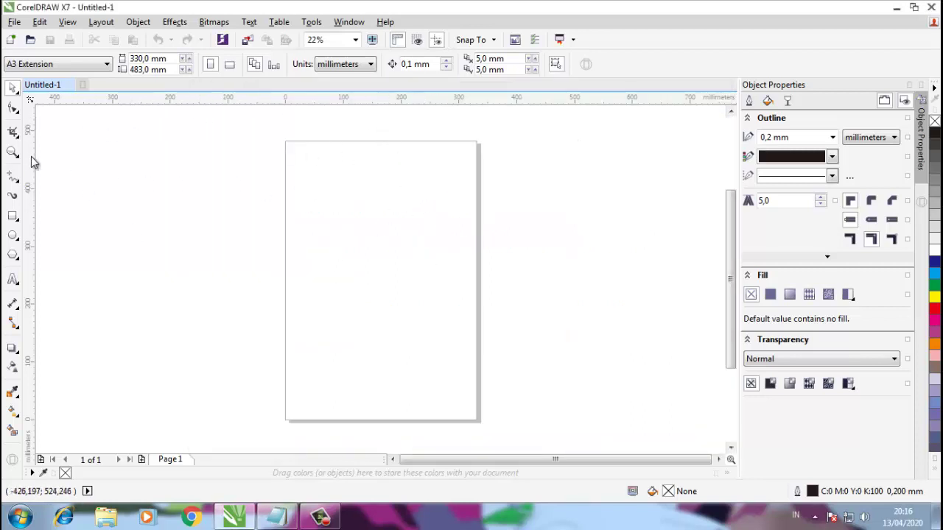
left_click(17, 22)
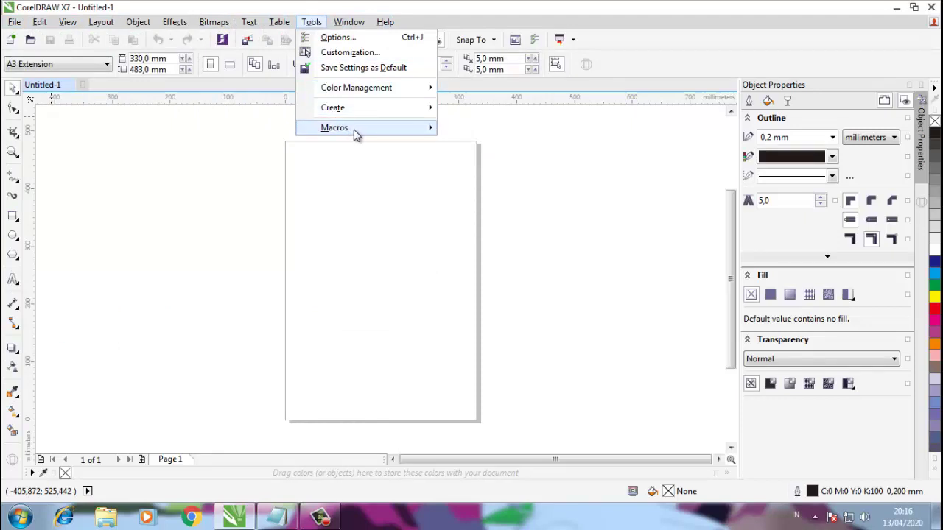
mouse_move(349, 130)
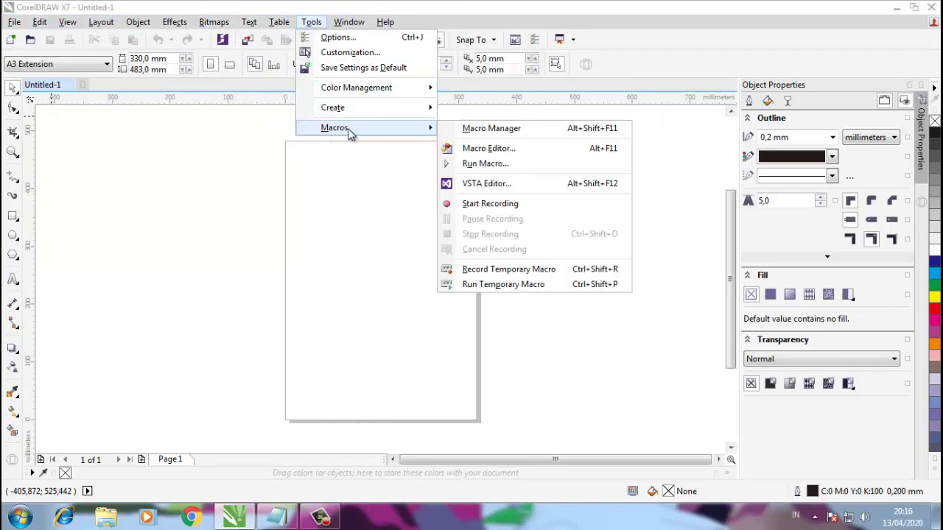
left_click(507, 130)
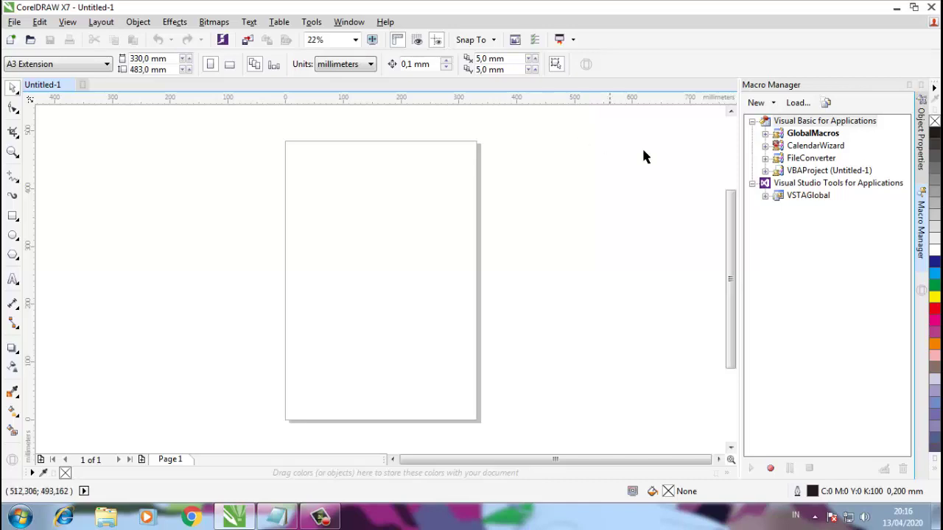
Run the CreateCalendar macro from the CalendarWizard project
left_click(814, 147)
left_click(767, 146)
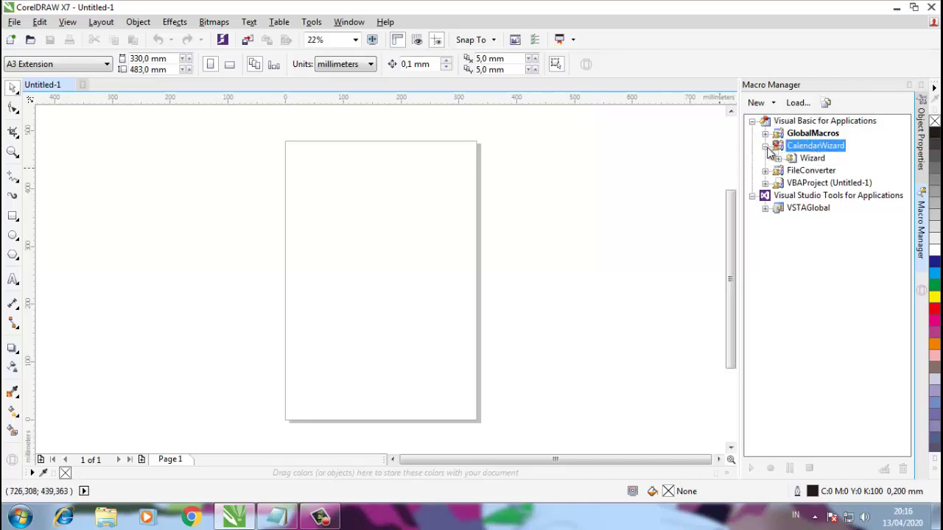
left_click(778, 158)
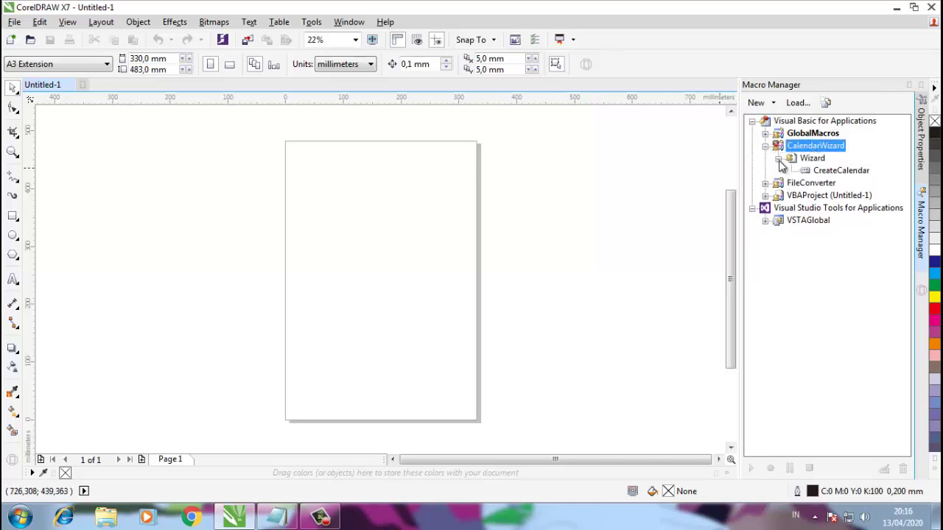
left_click(833, 171)
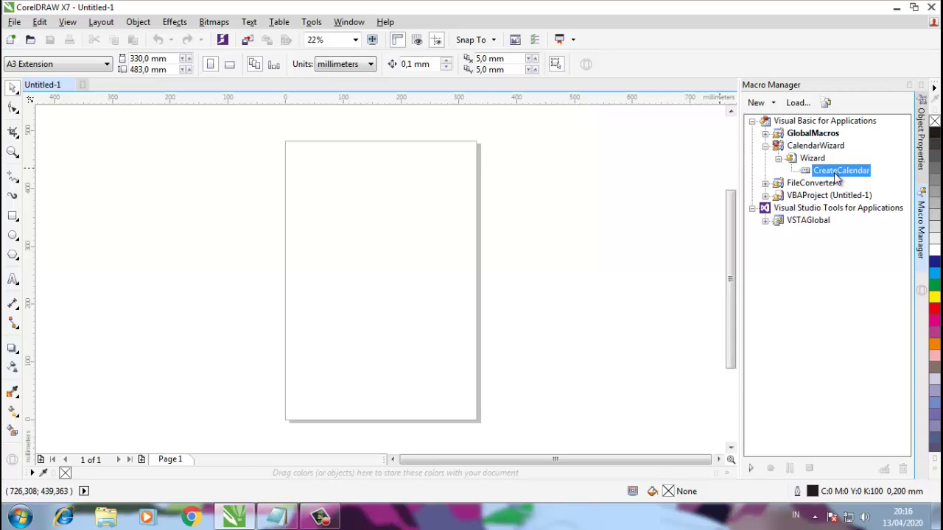
double_click(834, 172)
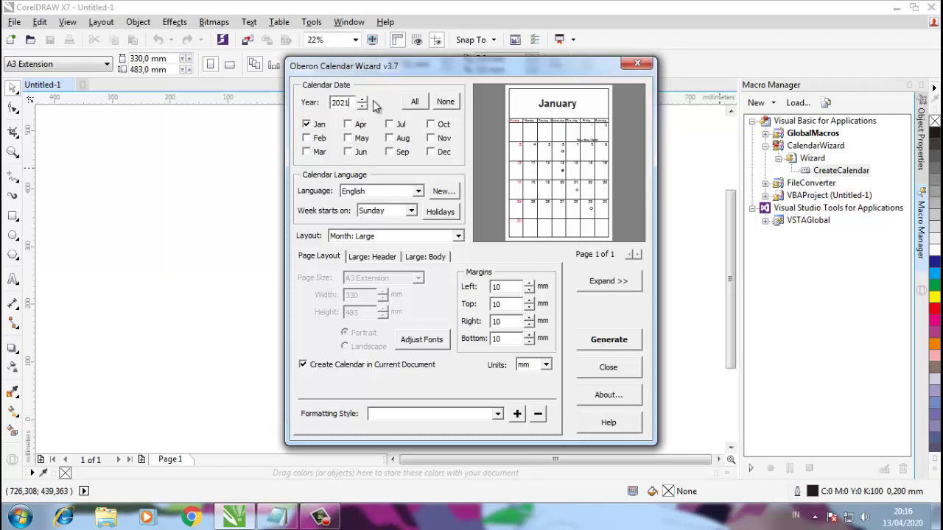
Include all twelve months in the calendar and set its language to Indonesia
left_click(415, 102)
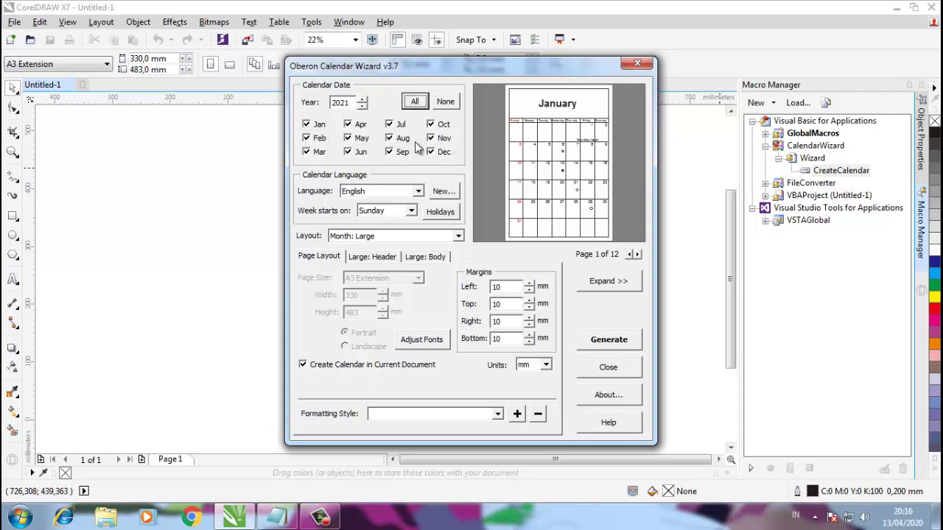
left_click(418, 191)
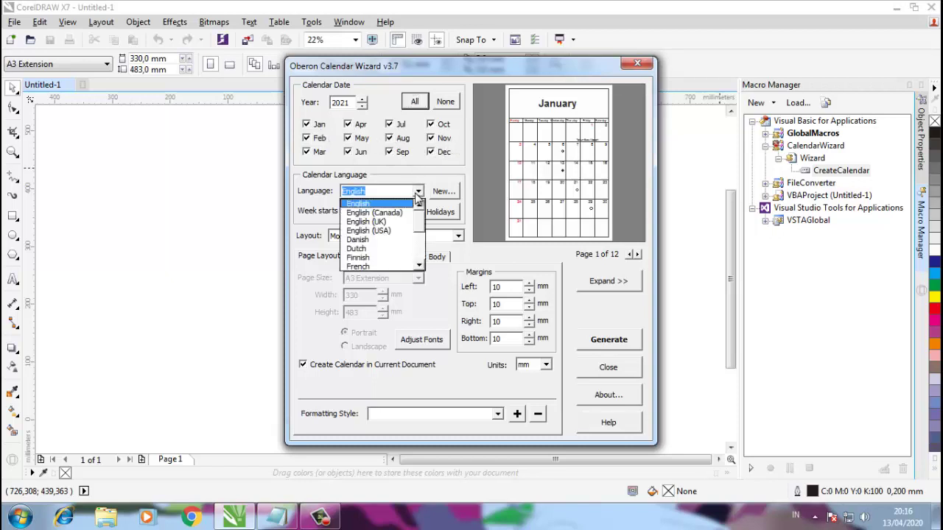
scroll(379, 257, "down", 3)
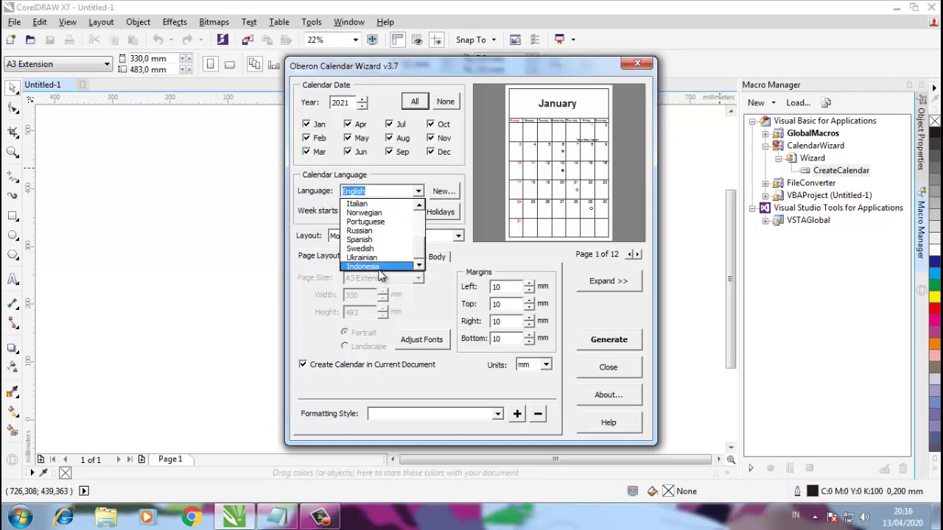
left_click(378, 266)
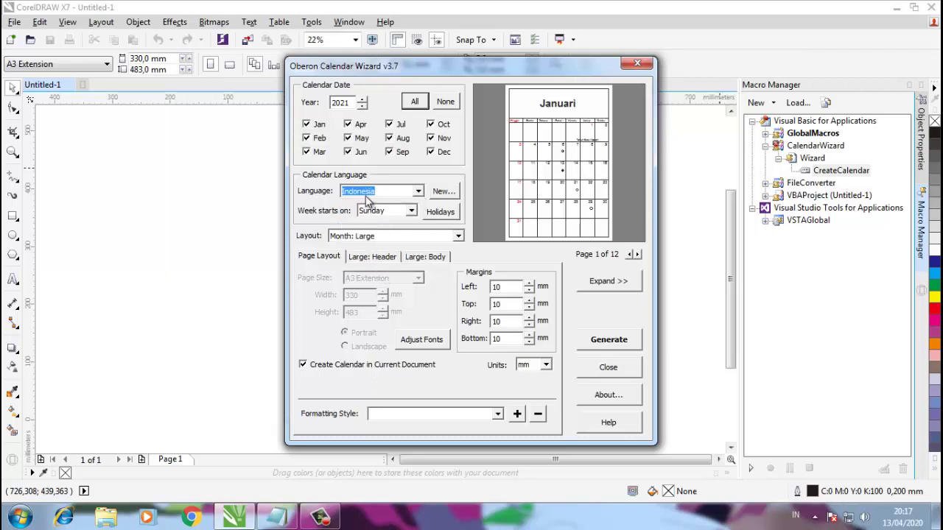
Look at the form for defining a new calendar language and at the week-start setting
left_click(440, 194)
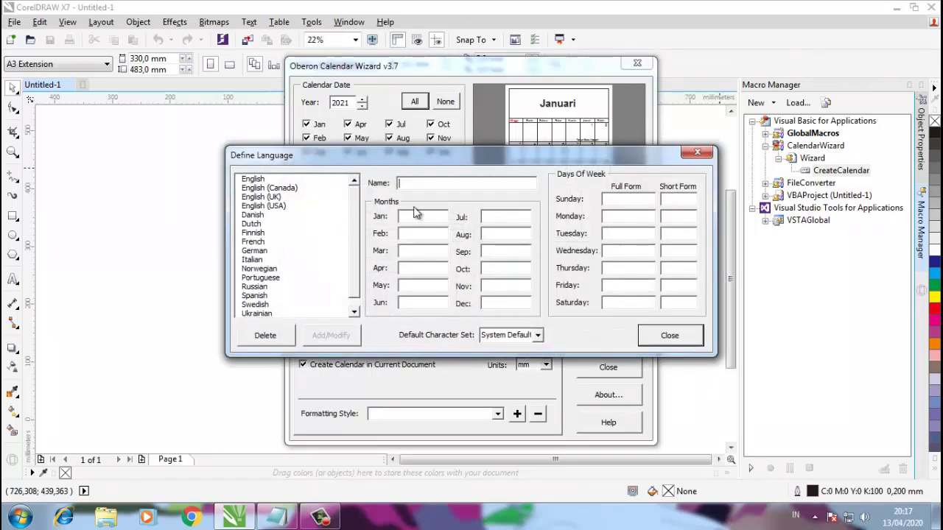
left_click(697, 154)
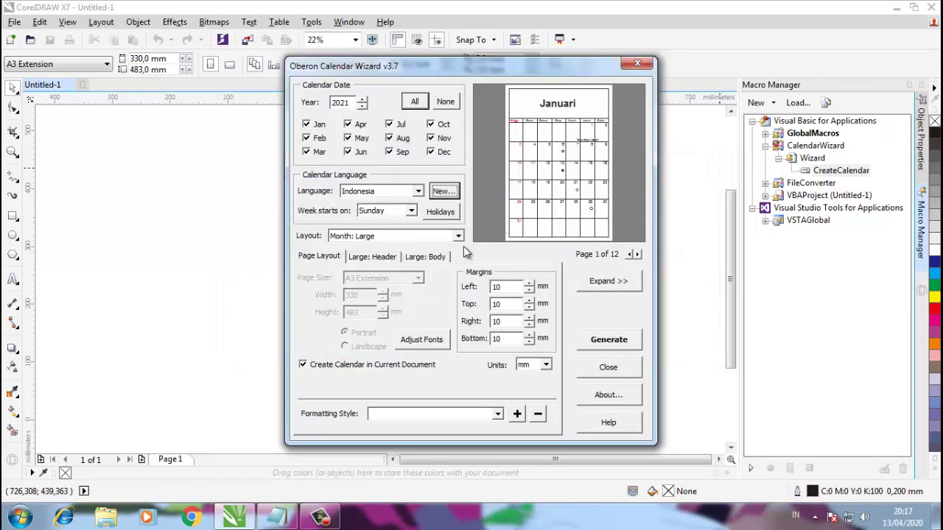
left_click(411, 212)
left_click(414, 212)
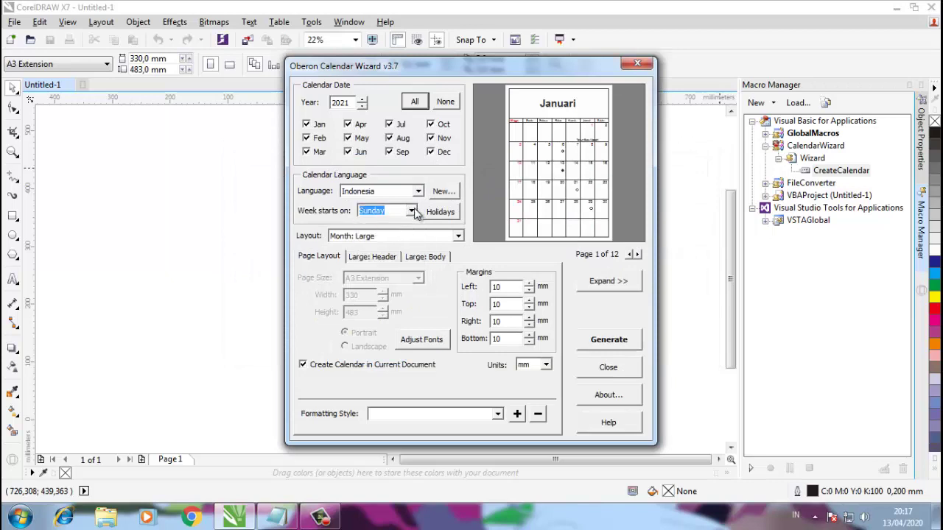
Review the holidays defined for Indonesia, checking the details of several entries
left_click(443, 213)
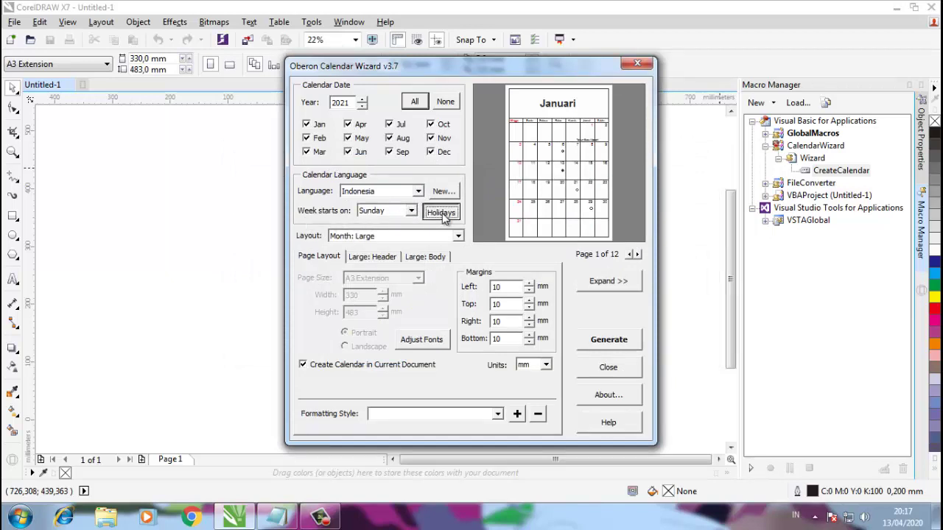
left_click_drag(491, 213, 489, 248)
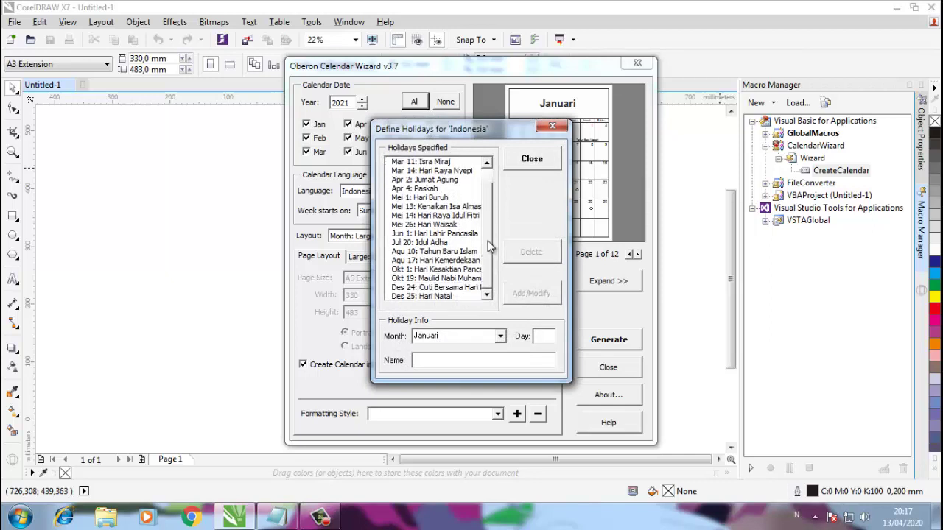
scroll(492, 213, "up", 1)
left_click(434, 215)
left_click(435, 260)
left_click(433, 288)
left_click(440, 180)
left_click(440, 163)
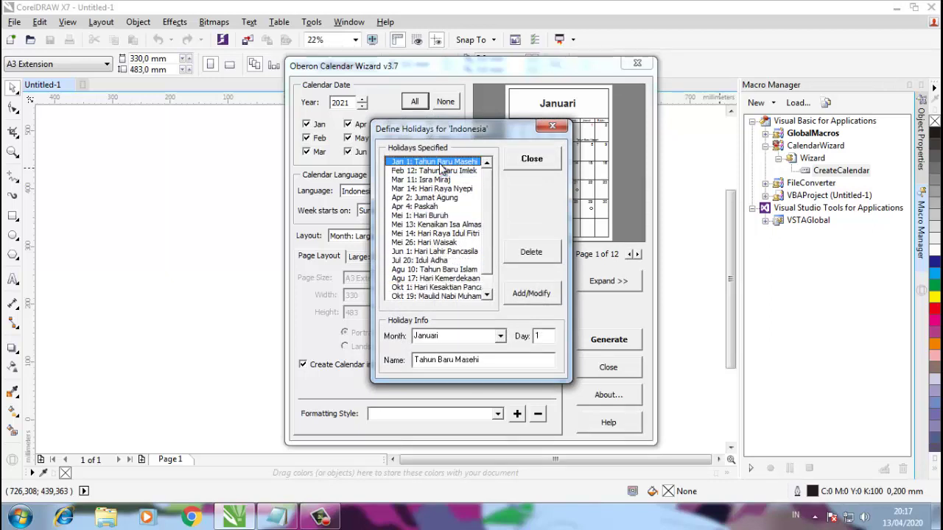
left_click(551, 159)
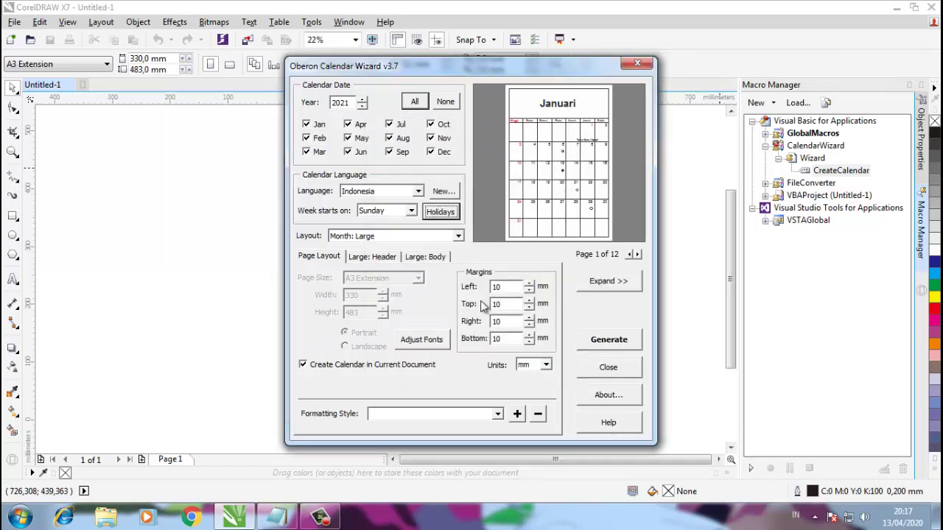
Look through the header settings, set the calendar body's orientation to Vertical, and check the page layout settings
left_click(366, 264)
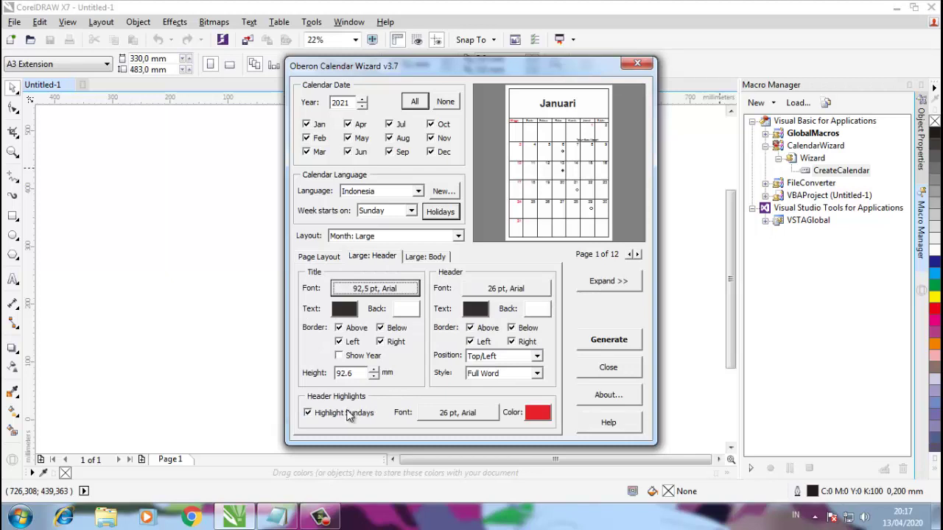
left_click(418, 257)
left_click(368, 286)
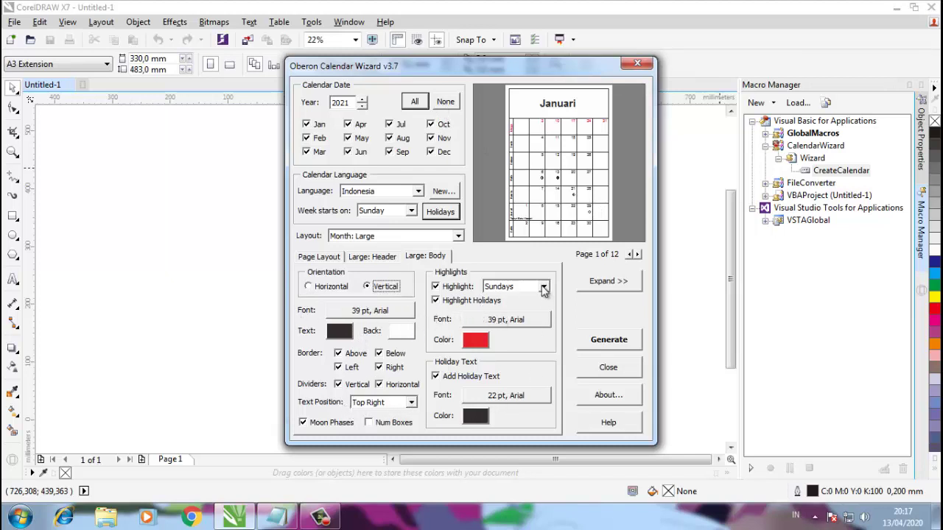
left_click(321, 256)
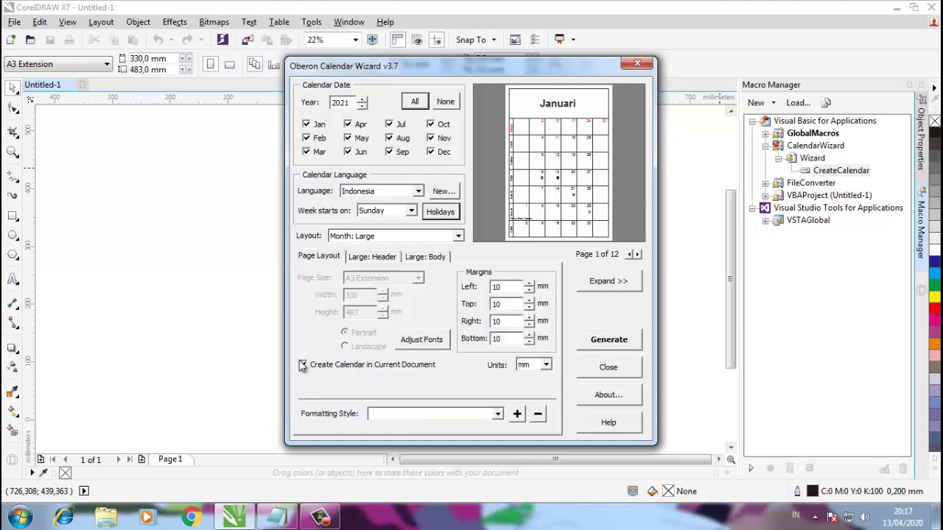
Try the One Letter and Short Form styles for the weekday header and return it to Full Word
left_click(371, 258)
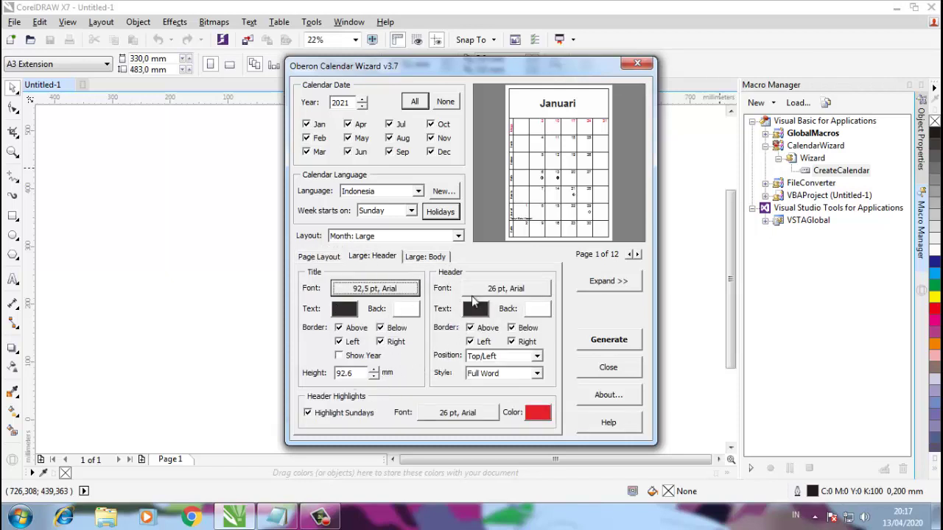
left_click(537, 374)
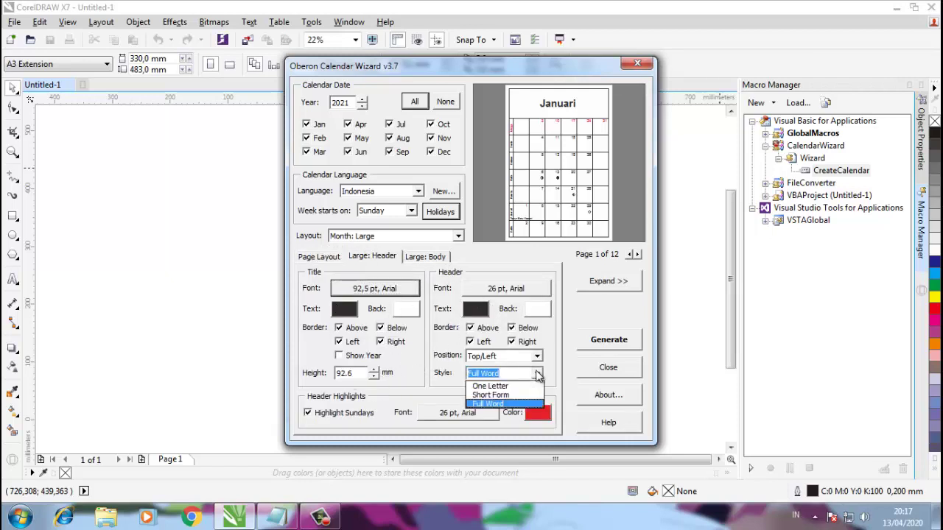
left_click(509, 386)
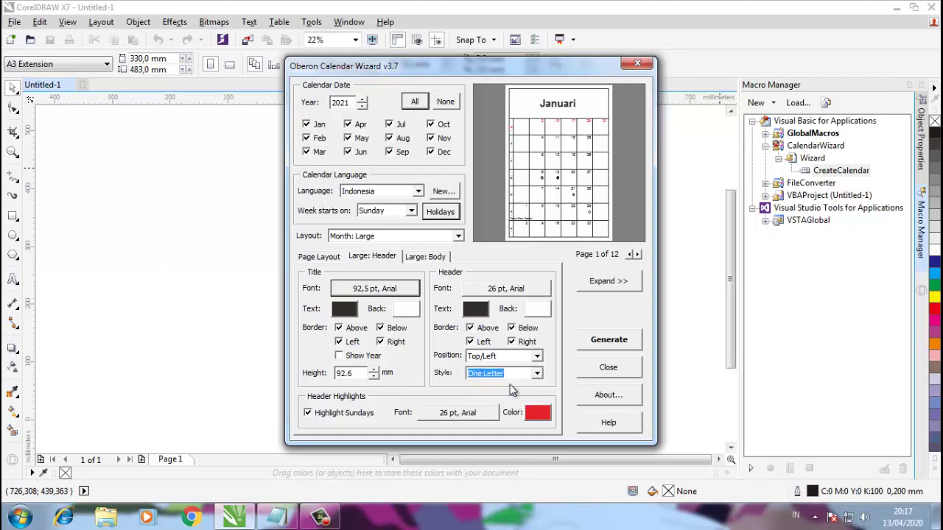
left_click(537, 374)
left_click(493, 396)
left_click(537, 374)
left_click(490, 403)
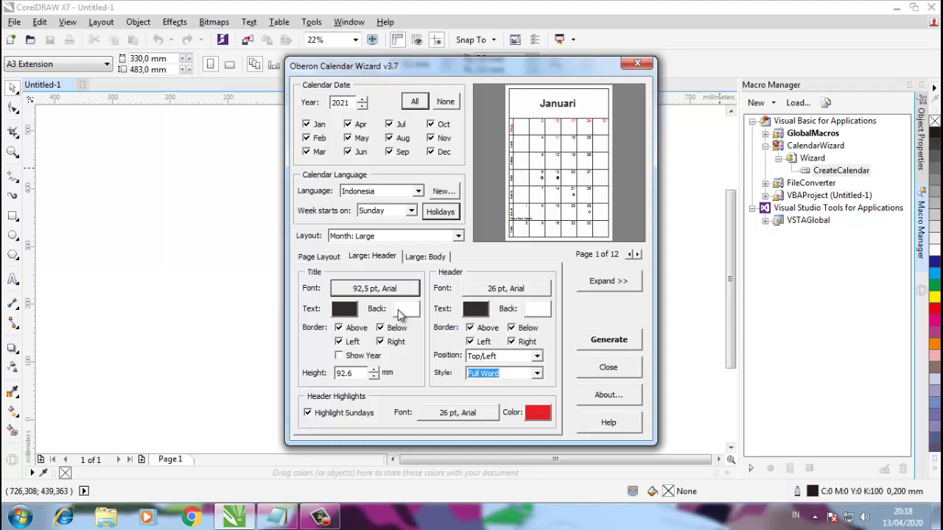
Clear and reselect all twelve months, and show the year in the calendar title
left_click(446, 102)
left_click(414, 102)
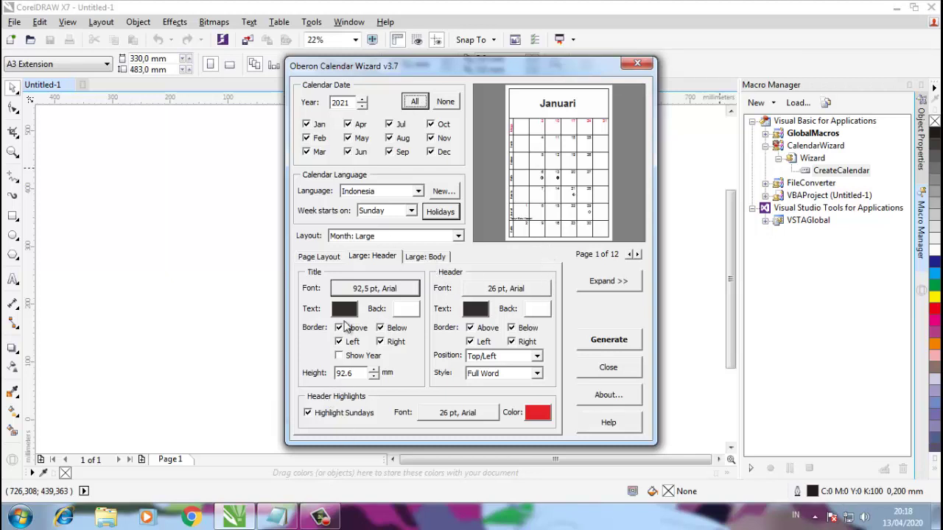
left_click(339, 356)
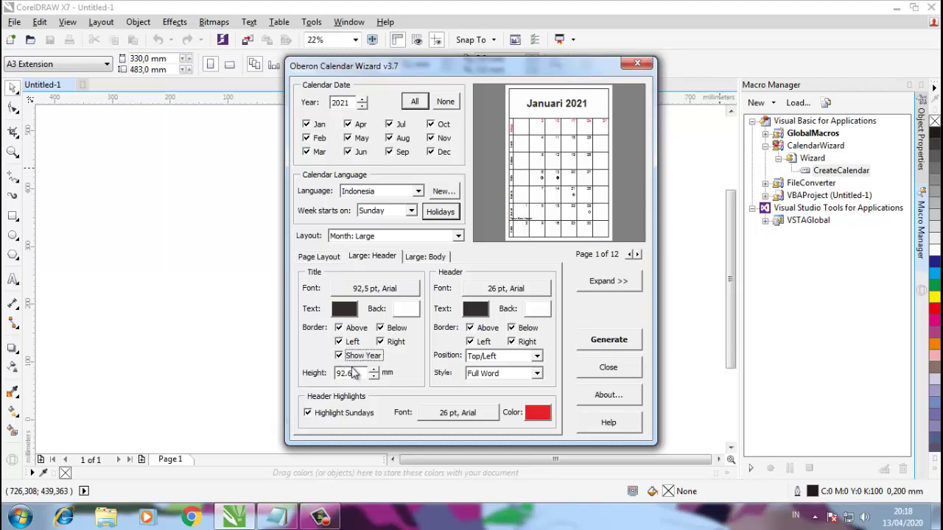
Review the large calendar's body settings, enlarge the wizard's calendar preview, and check the selected year and language
left_click(339, 344)
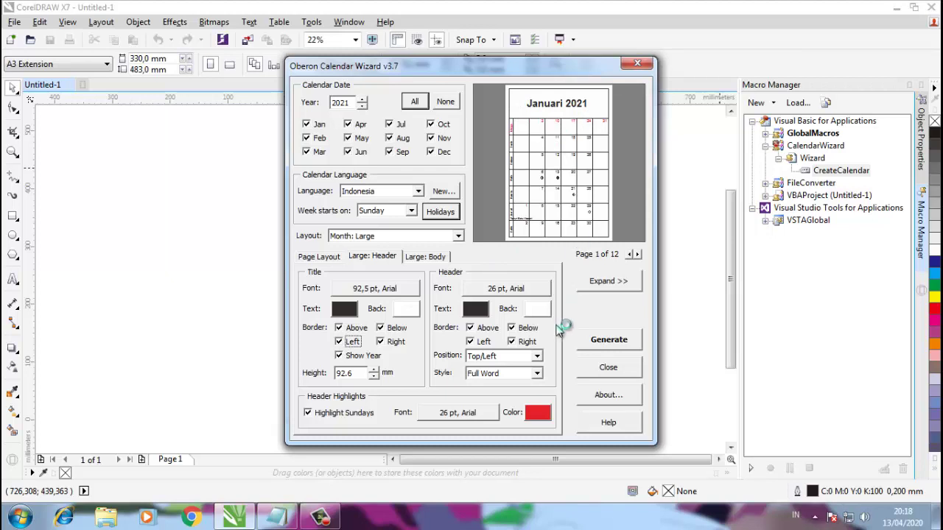
left_click(420, 257)
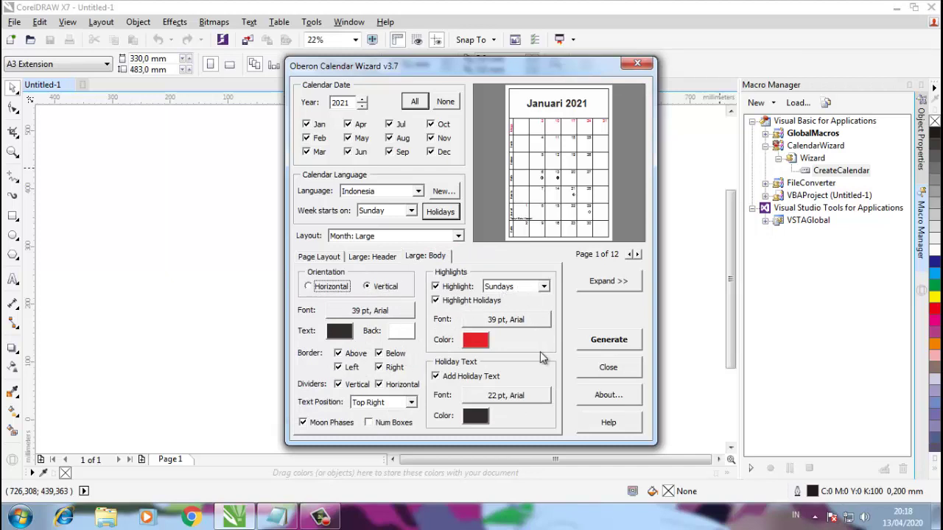
left_click(606, 285)
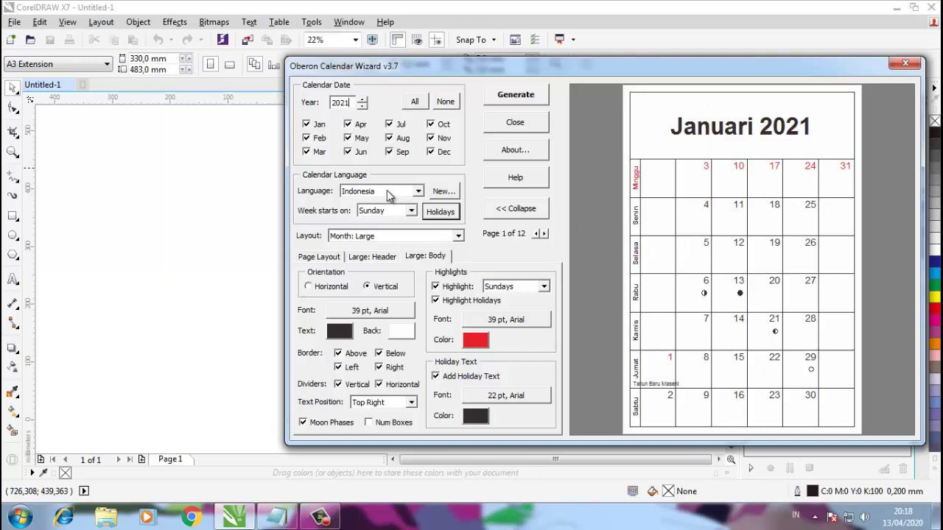
left_click(338, 104)
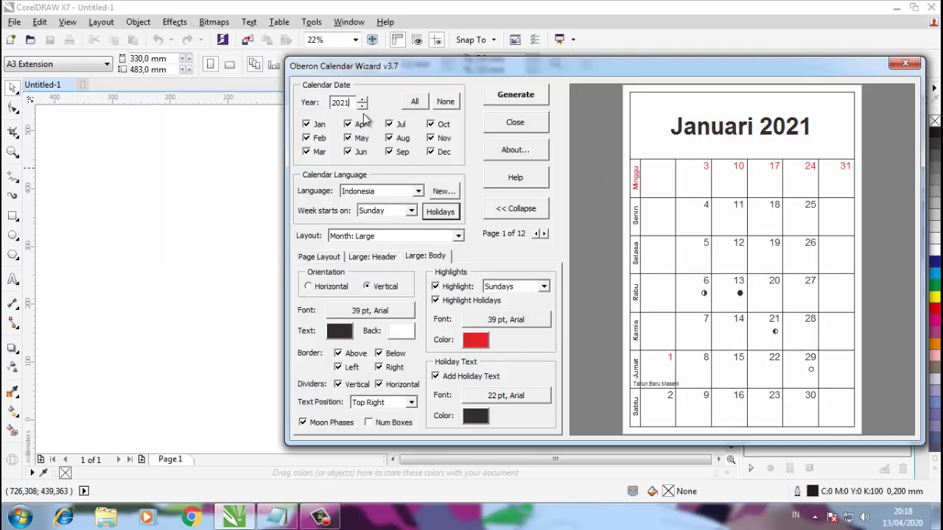
left_click(419, 192)
left_click(418, 192)
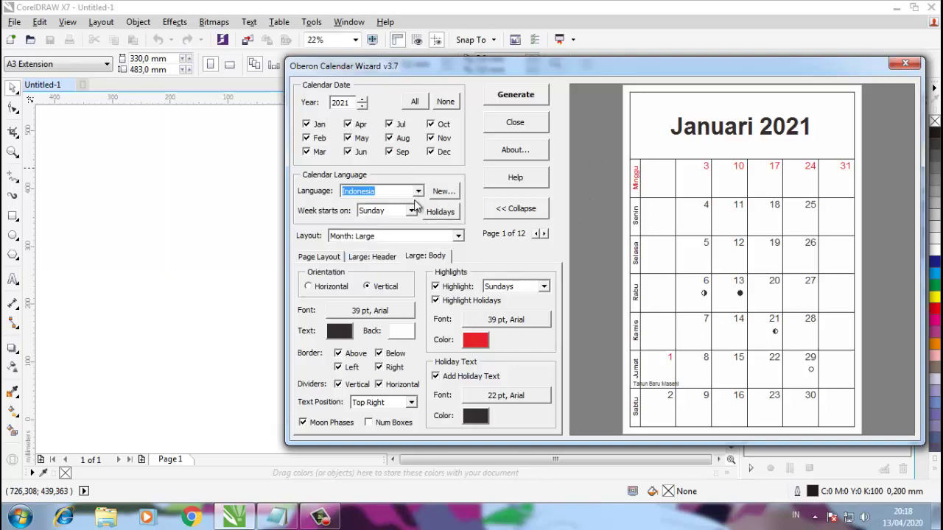
Try the layouts Month: Large + 2 Small, Year: 12 Small [3x4] and Year: 12 Small [4x3], ending on the 3x4 layout
left_click(456, 237)
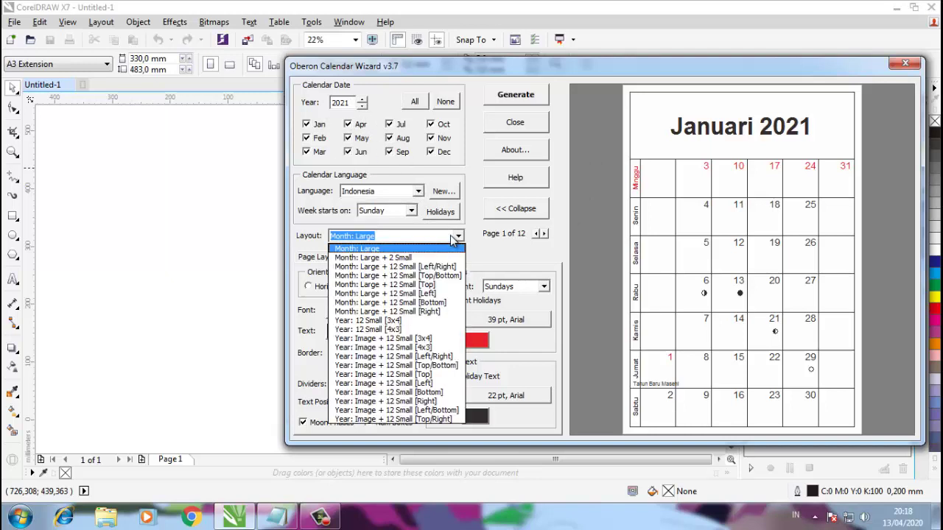
left_click(401, 259)
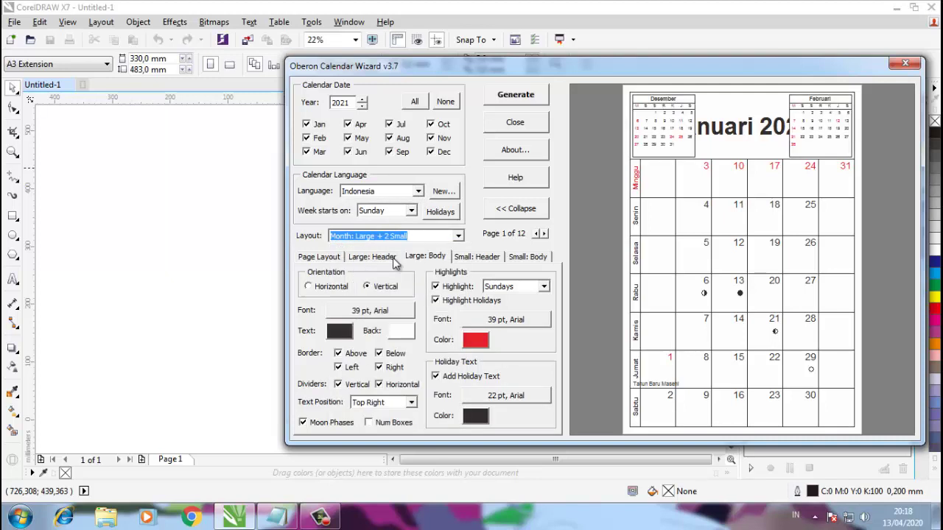
left_click(459, 236)
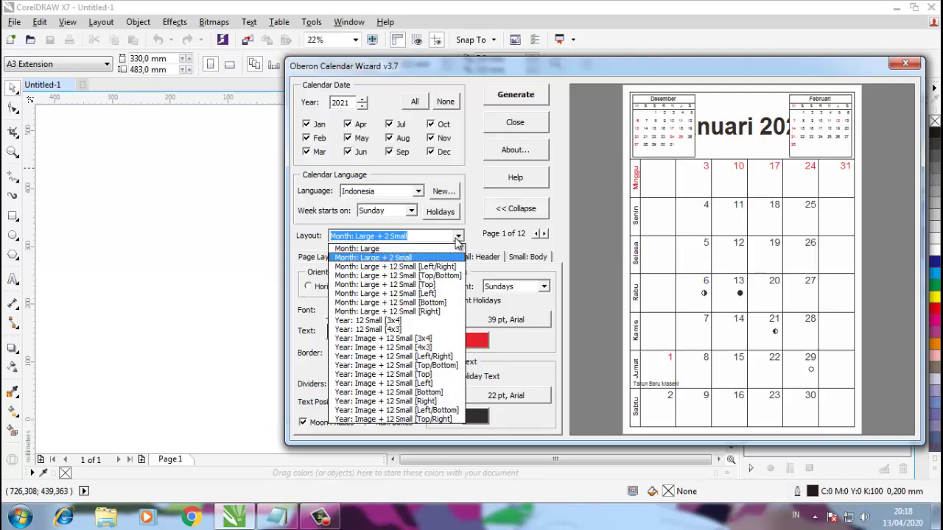
left_click(399, 322)
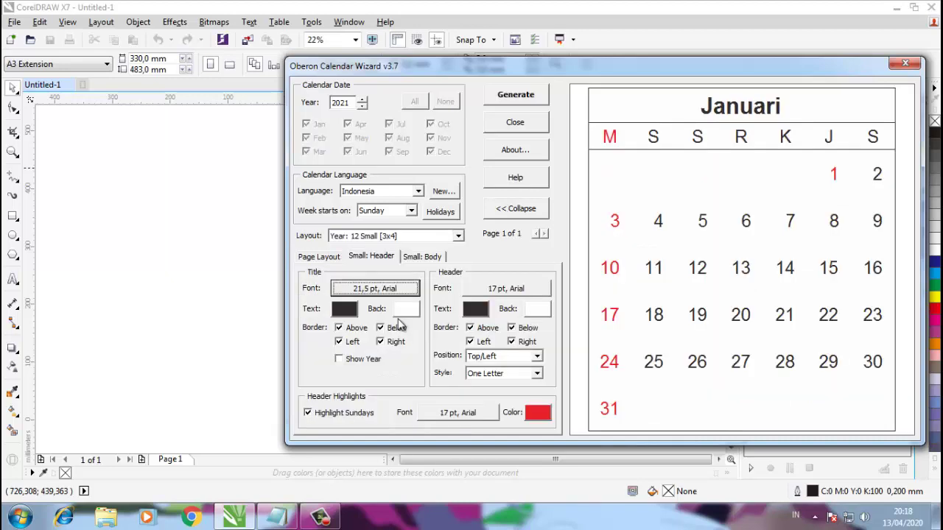
left_click(458, 236)
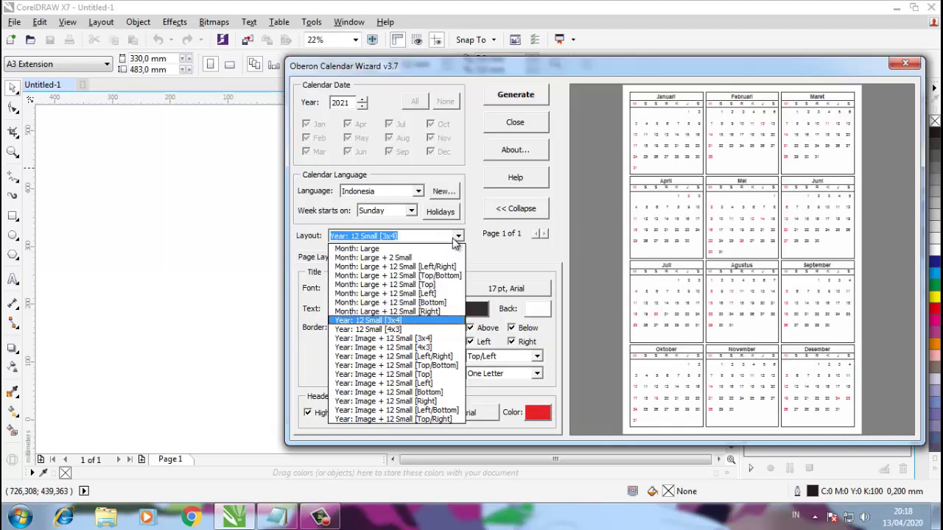
left_click(398, 330)
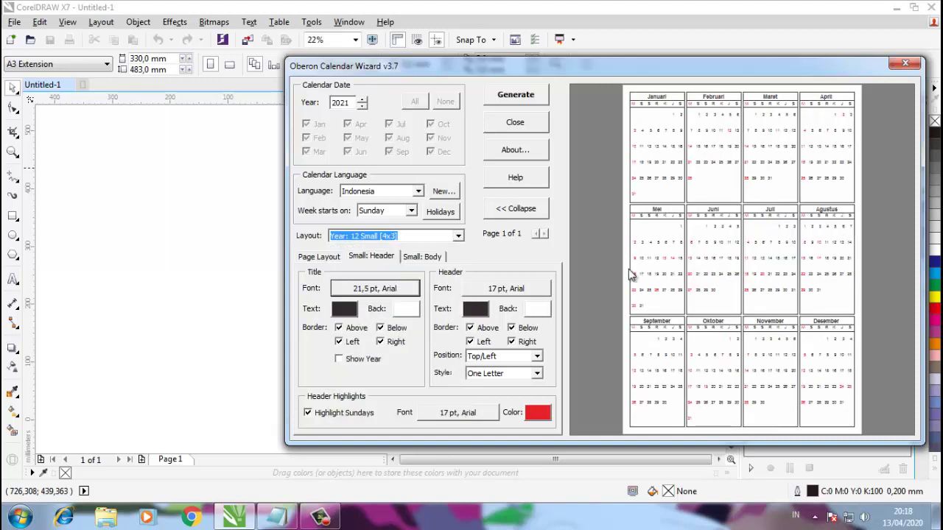
left_click(458, 236)
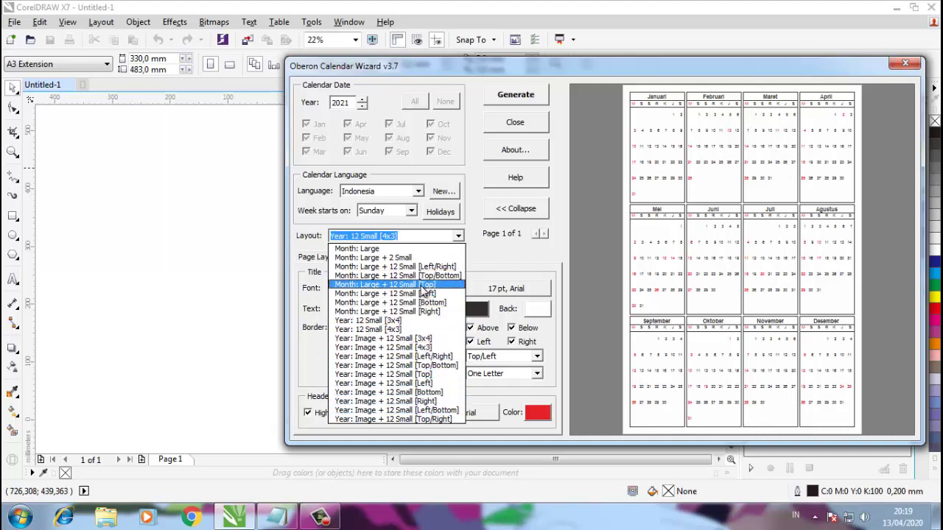
left_click(445, 327)
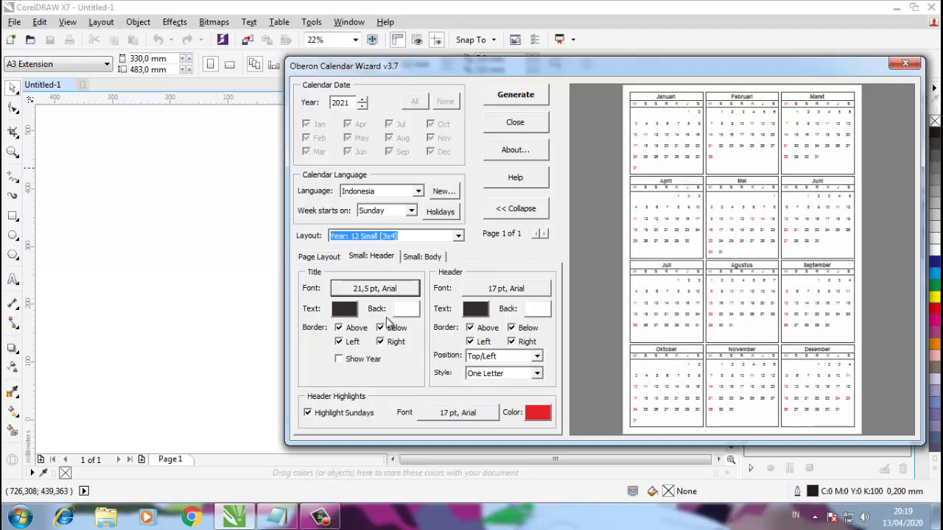
Try the Year: Image + 12 Small layouts [Top/Right] and [Left/Bottom], and return to Month: Large
left_click(458, 235)
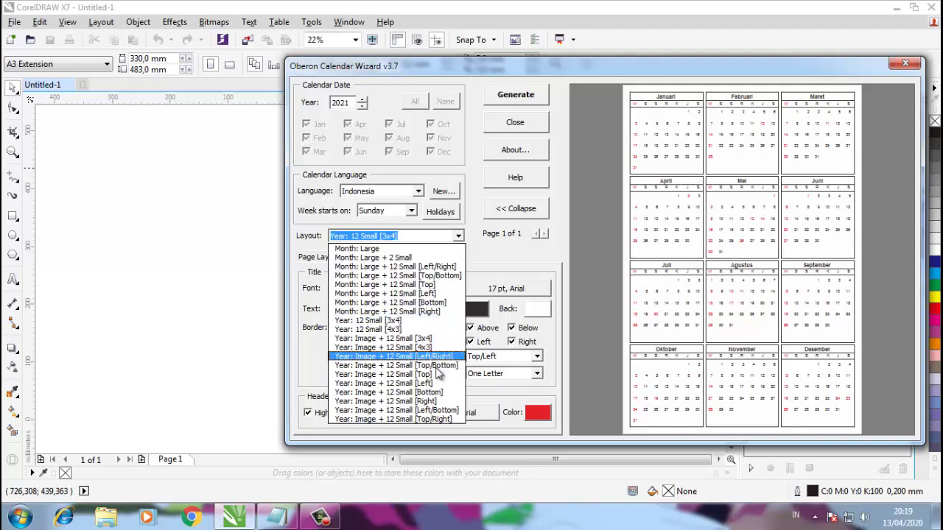
left_click(407, 419)
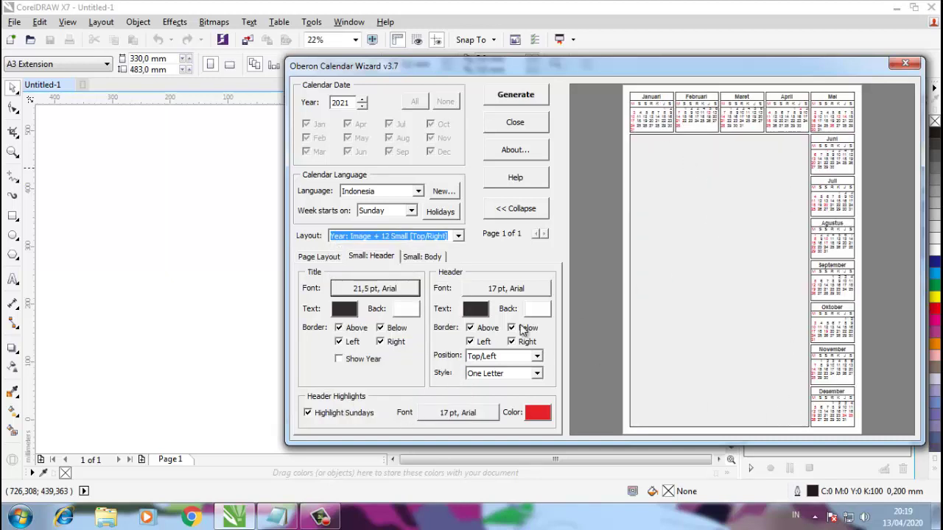
left_click(458, 236)
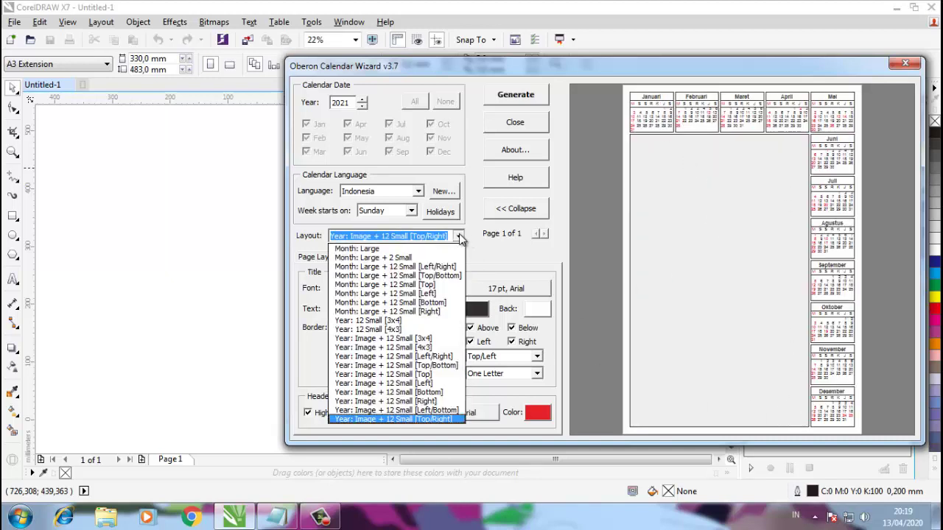
left_click(421, 411)
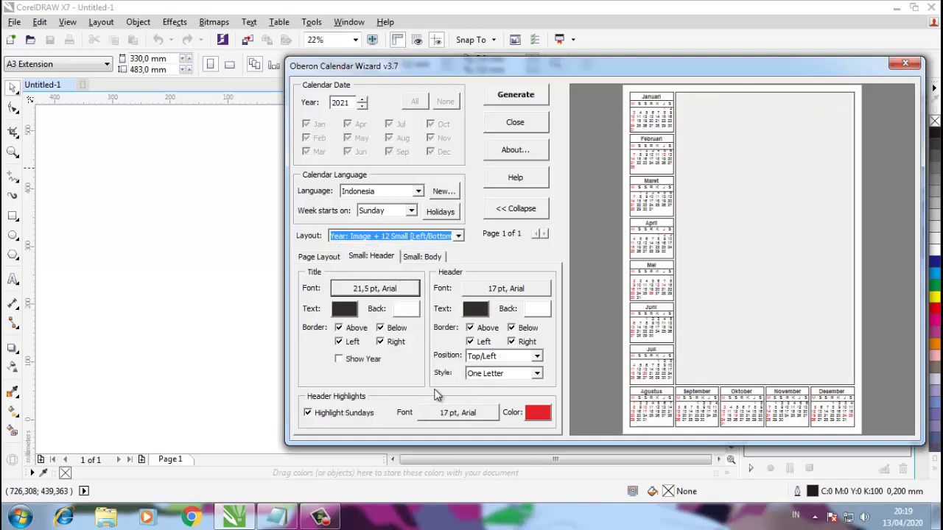
left_click(456, 235)
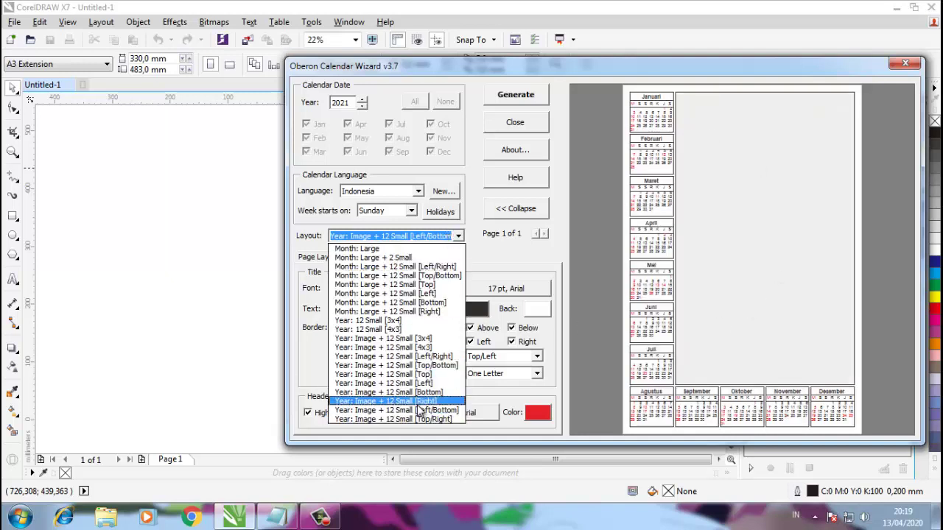
left_click(410, 250)
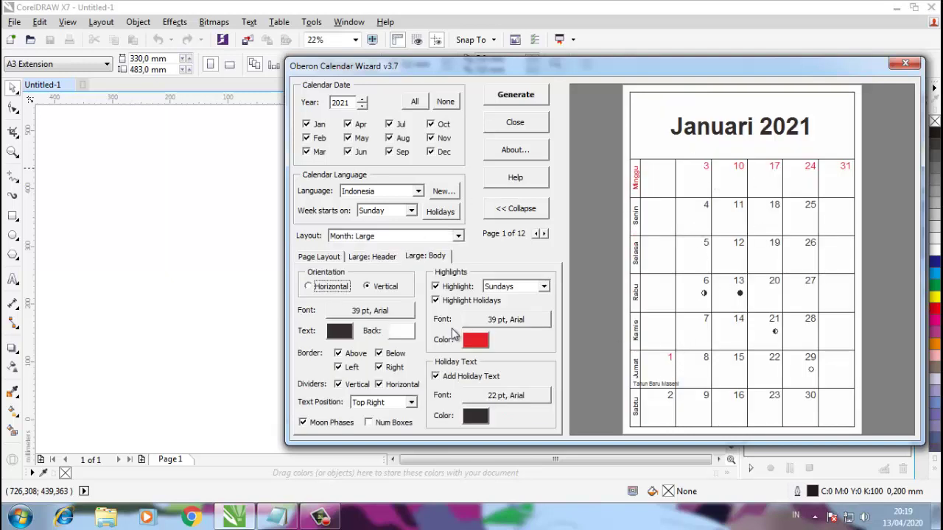
Generate the 2021 calendar with the Month: Large layout and close the calendar wizard
left_click(529, 98)
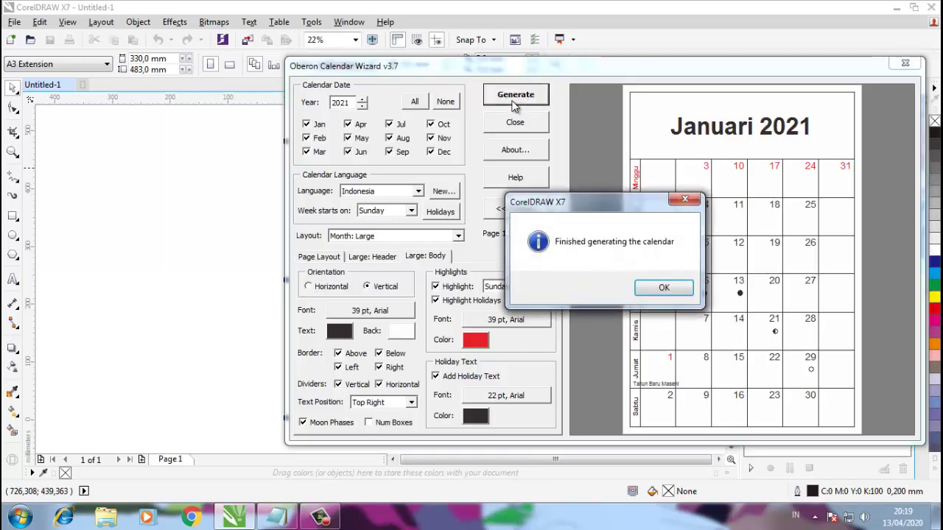
left_click(656, 289)
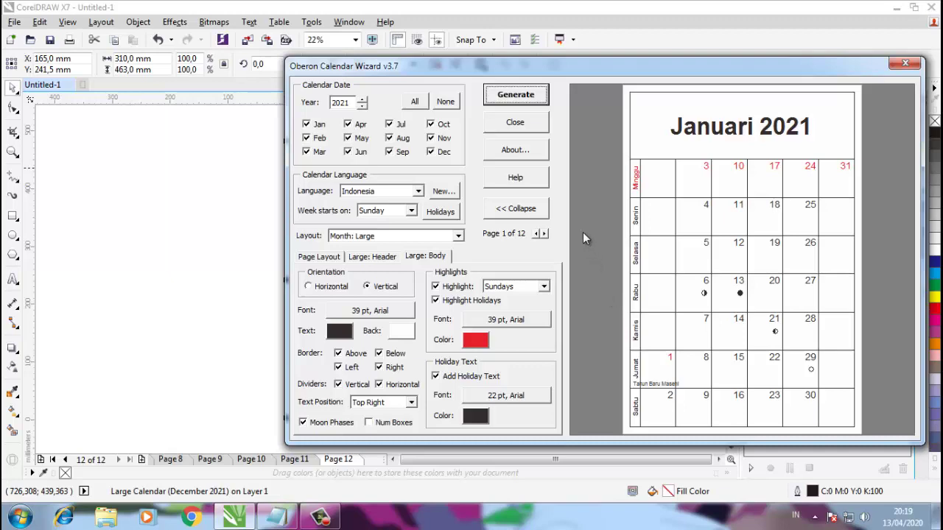
left_click(907, 66)
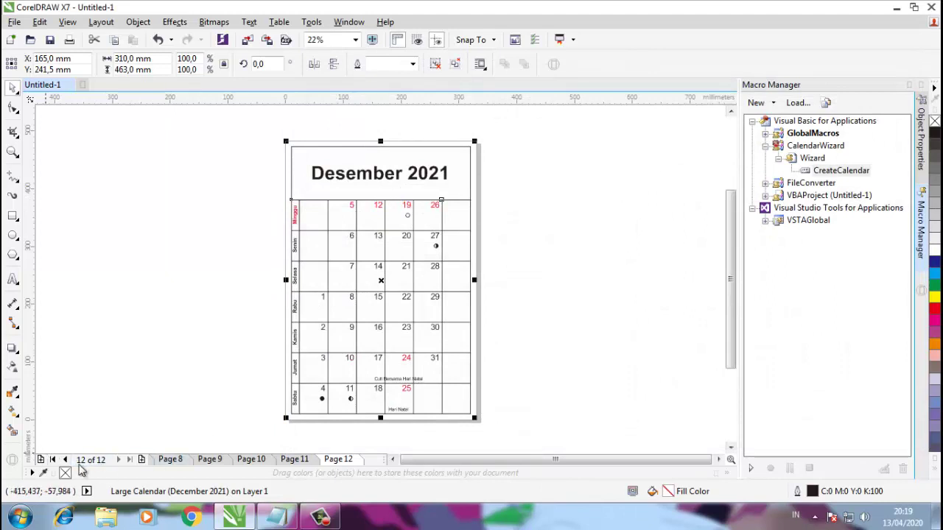
Examine the January, February and March pages and their holiday labels, and return to the January page
left_click(53, 459)
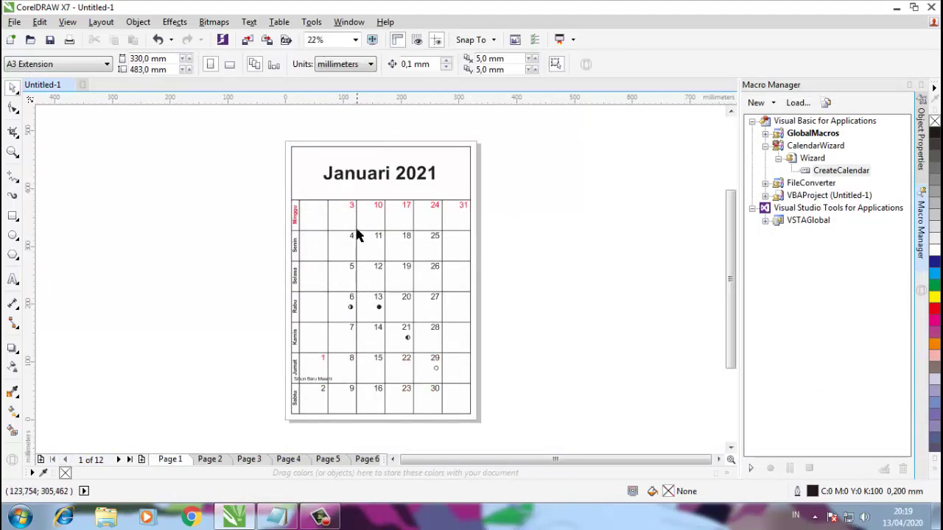
scroll(324, 383, "up", 2)
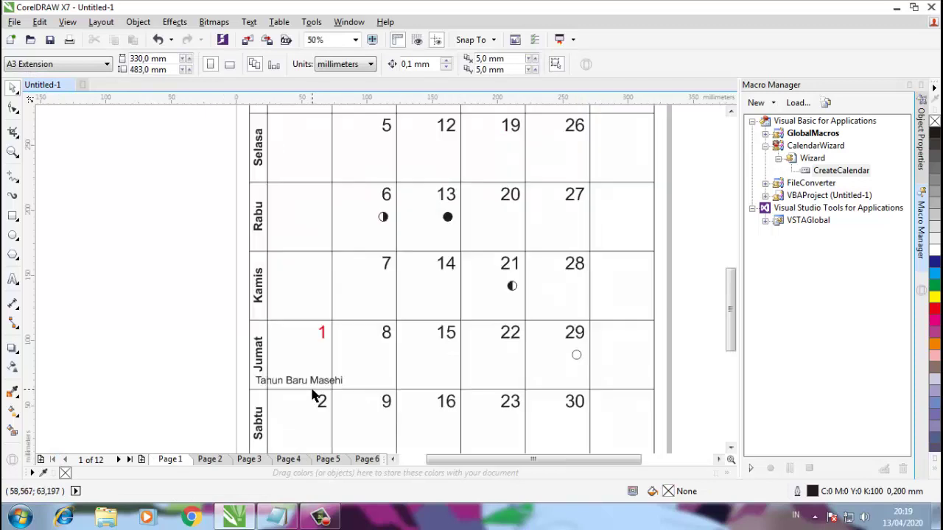
left_click(209, 459)
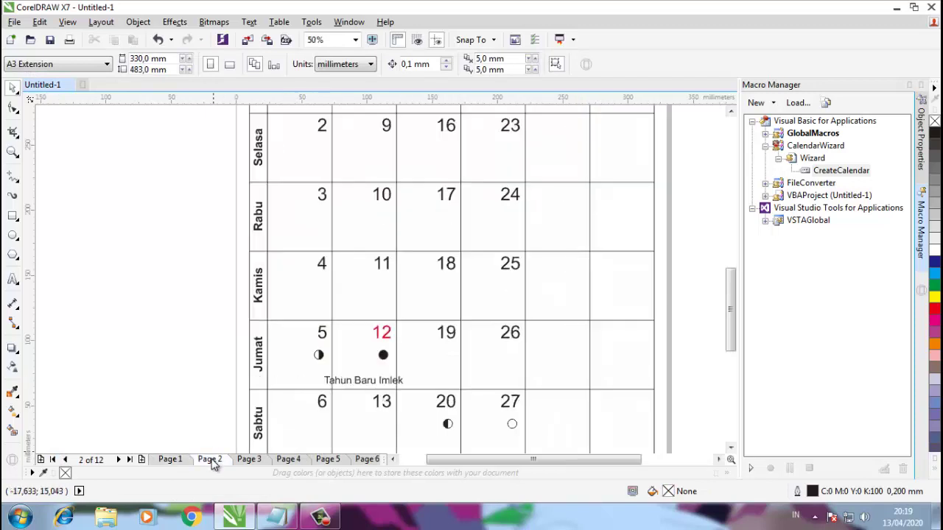
scroll(388, 390, "down", 2)
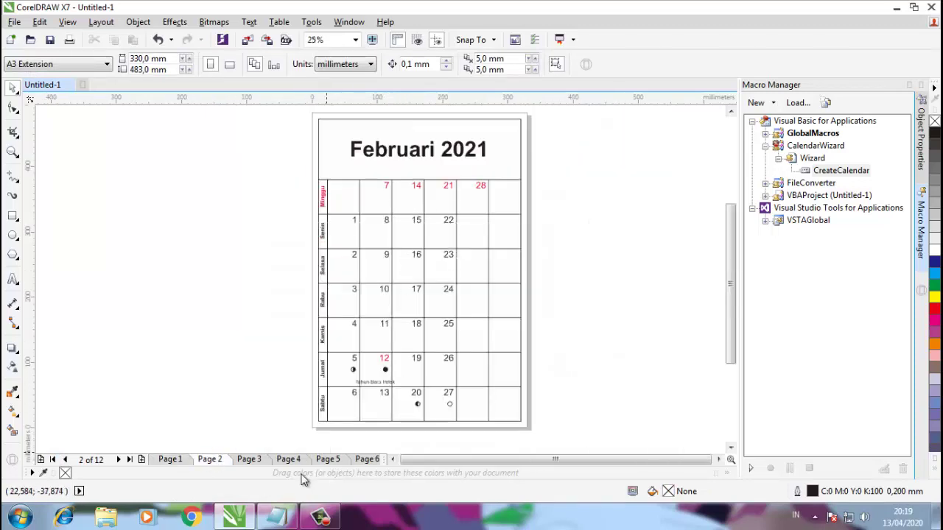
left_click(258, 460)
scroll(406, 204, "up", 2)
scroll(375, 330, "down", 2)
scroll(359, 405, "up", 2)
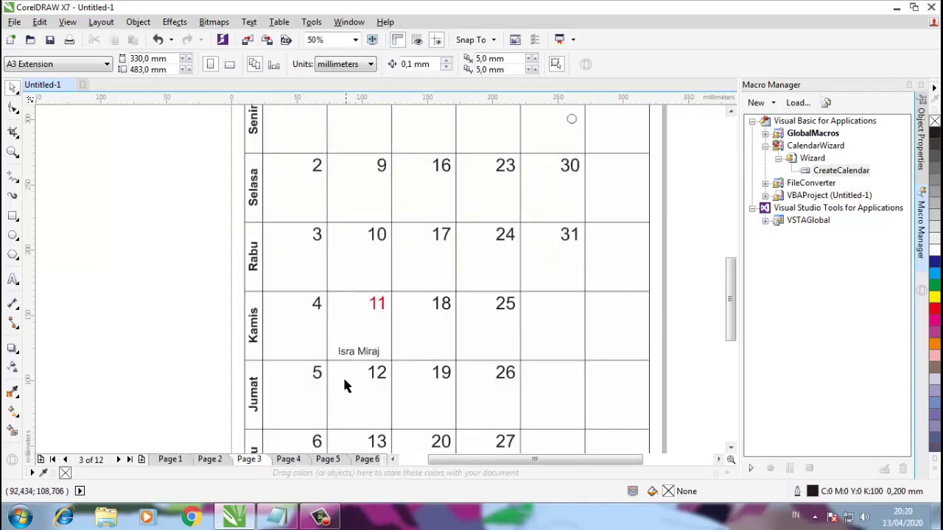
scroll(344, 385, "down", 2)
left_click(170, 459)
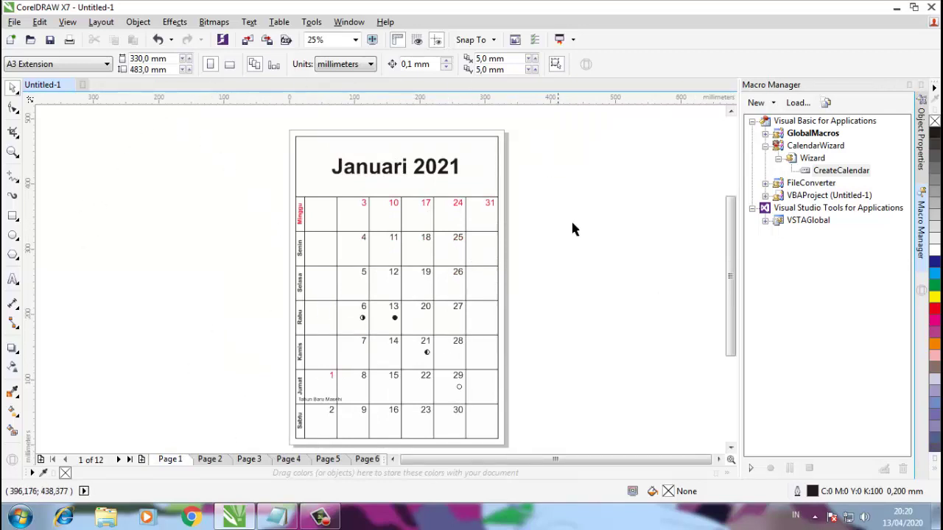
left_click_drag(730, 219, 730, 237)
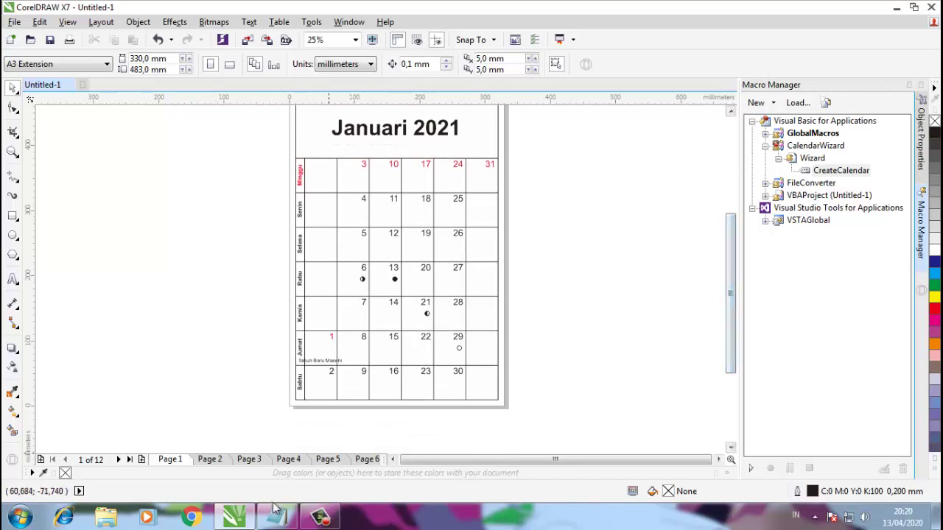
Add "itulah cara simple membuat desain kalender di coreldraw." and "terima kasih" at the end of the Notepad note, and return to CorelDRAW
mouse_move(326, 516)
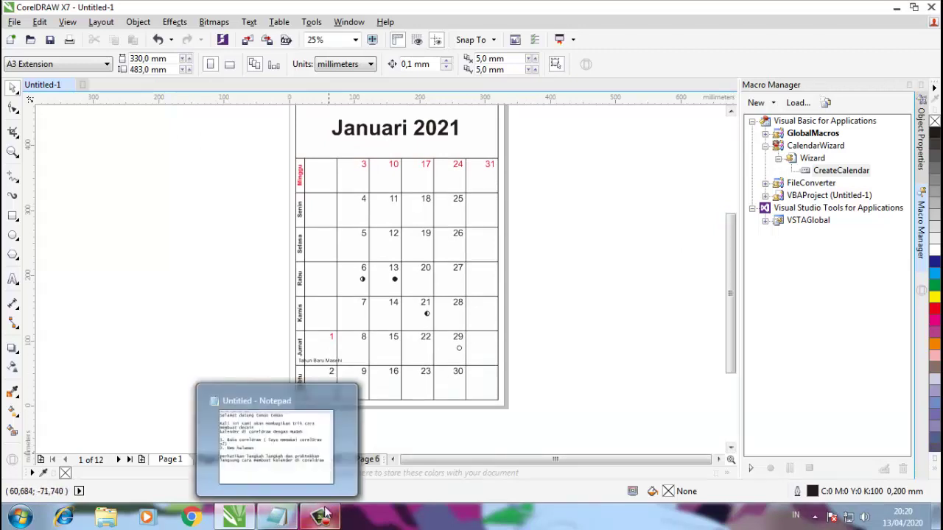
left_click(277, 517)
double_click(368, 392)
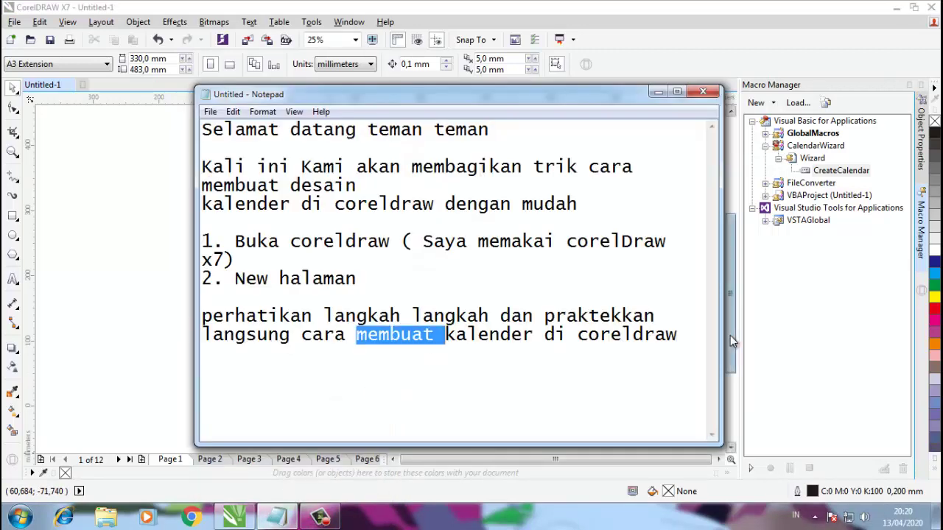
left_click(680, 339)
type("itulah cara simp[le")
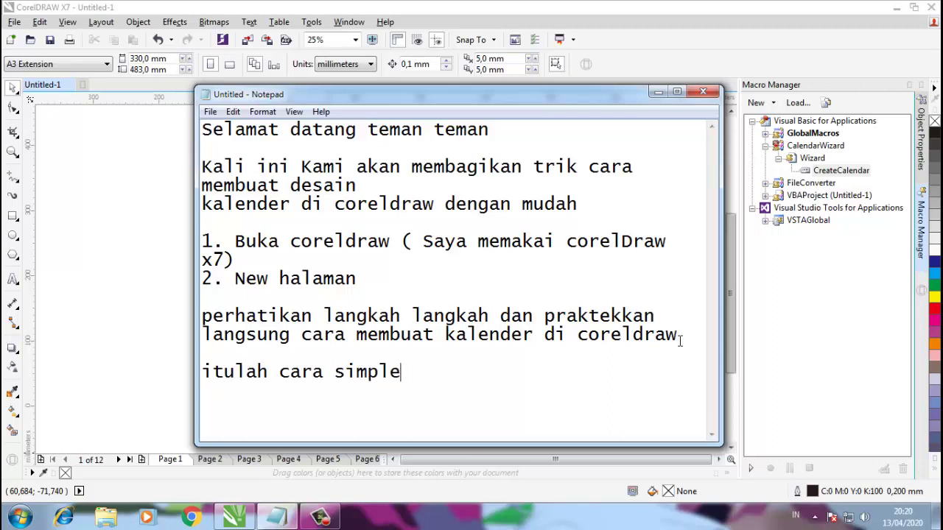
type(" membuat")
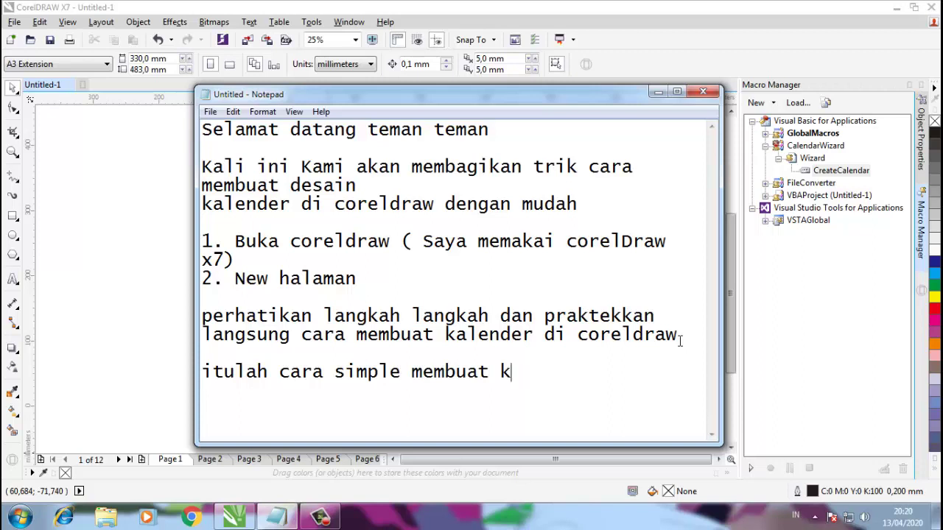
type(" desain kalender di coreldraw.")
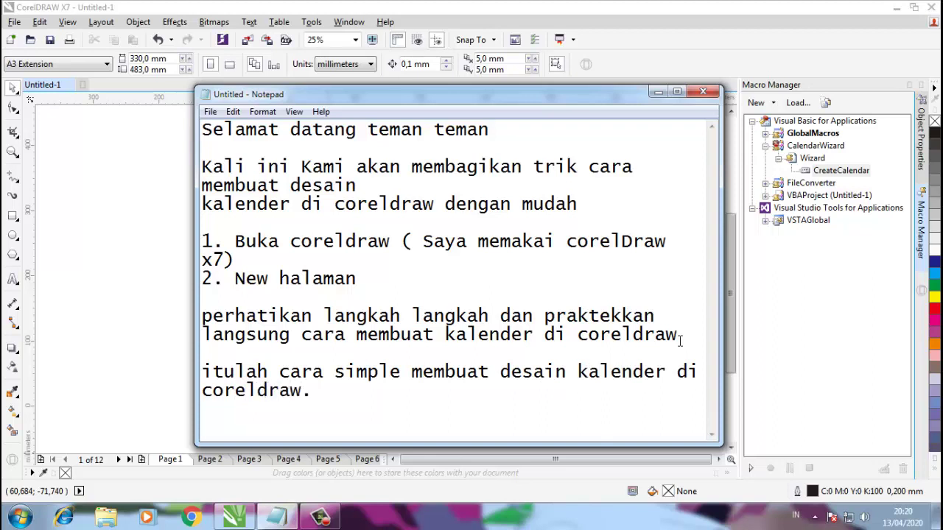
type("terima kasih")
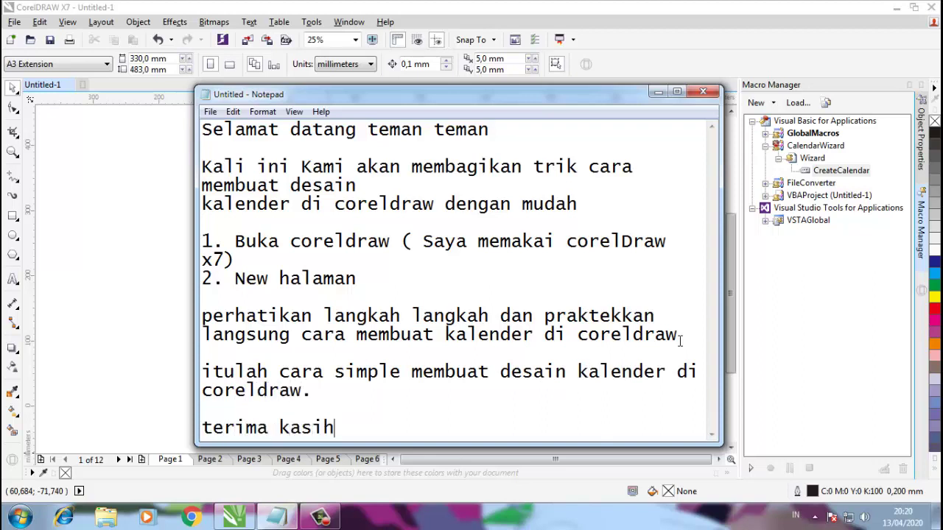
left_click(103, 283)
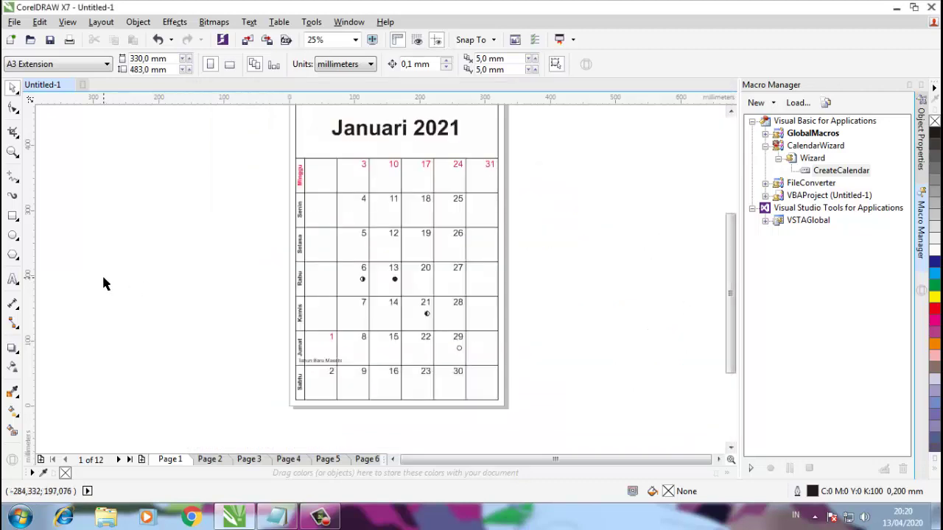